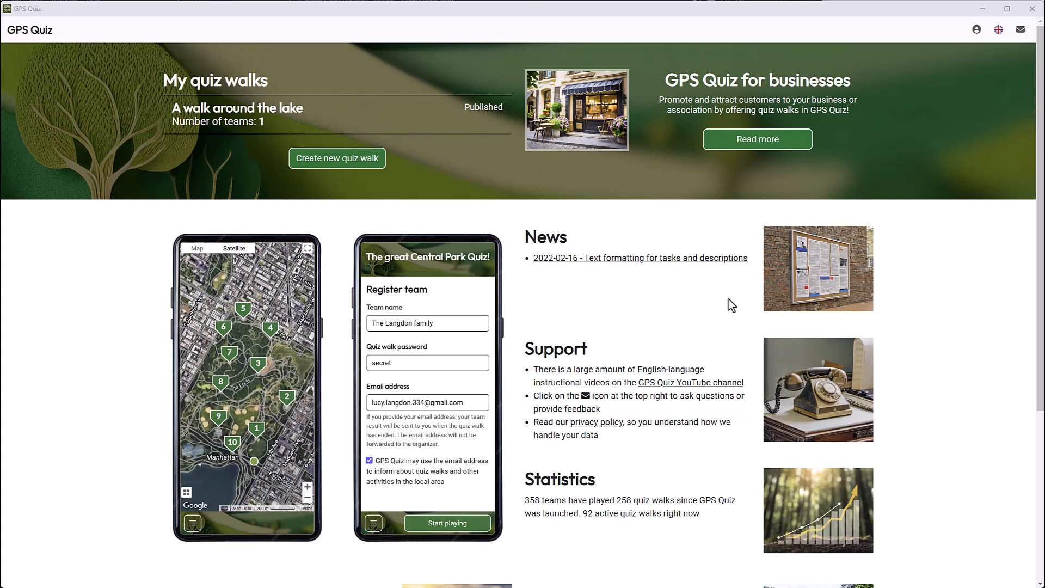
Register a new business named "Mama Dolly's café" from the GPS Quiz for businesses page.
{"action": "left_click", "coordinate": [779, 142]}
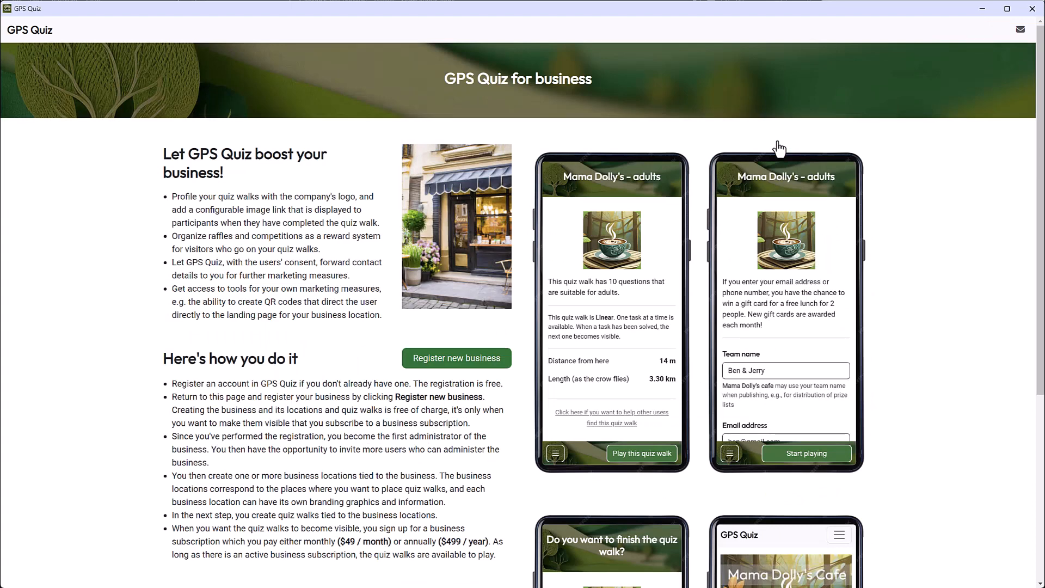
{"action": "left_click", "coordinate": [456, 362]}
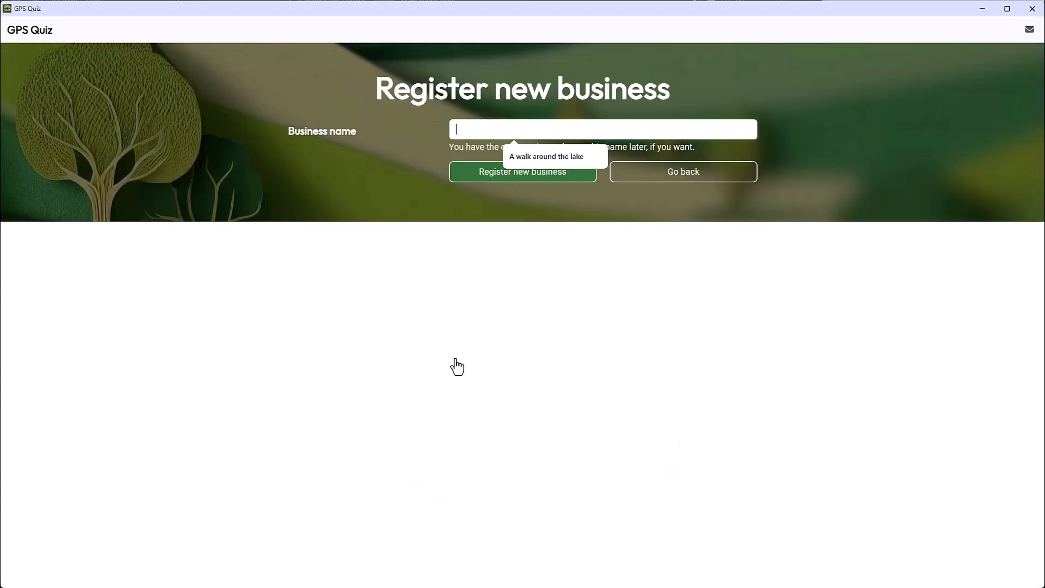
{"action": "type", "text": "Mama Do"}
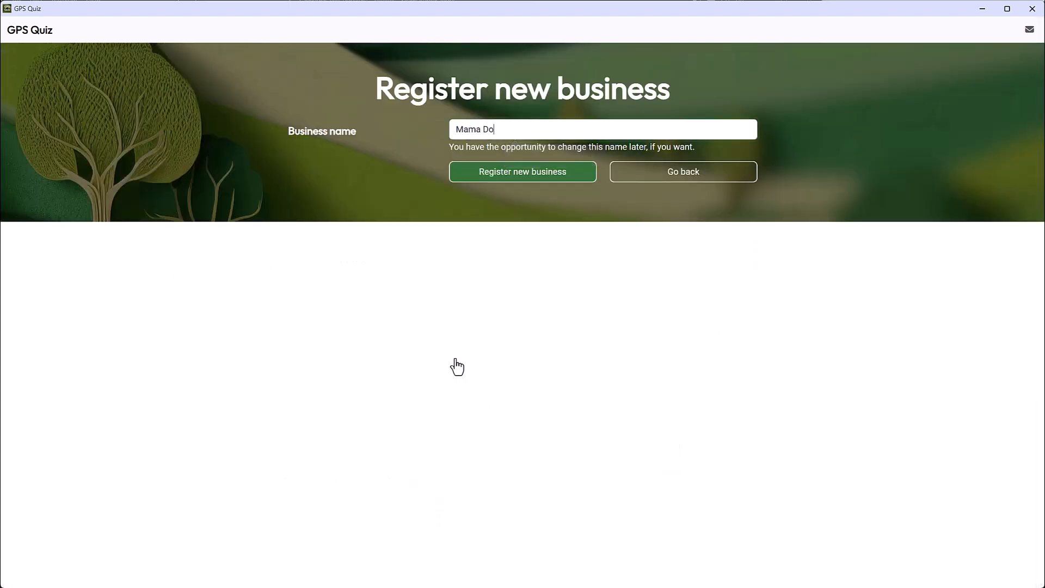
{"action": "type", "text": "lly's café"}
{"action": "left_click", "coordinate": [514, 175]}
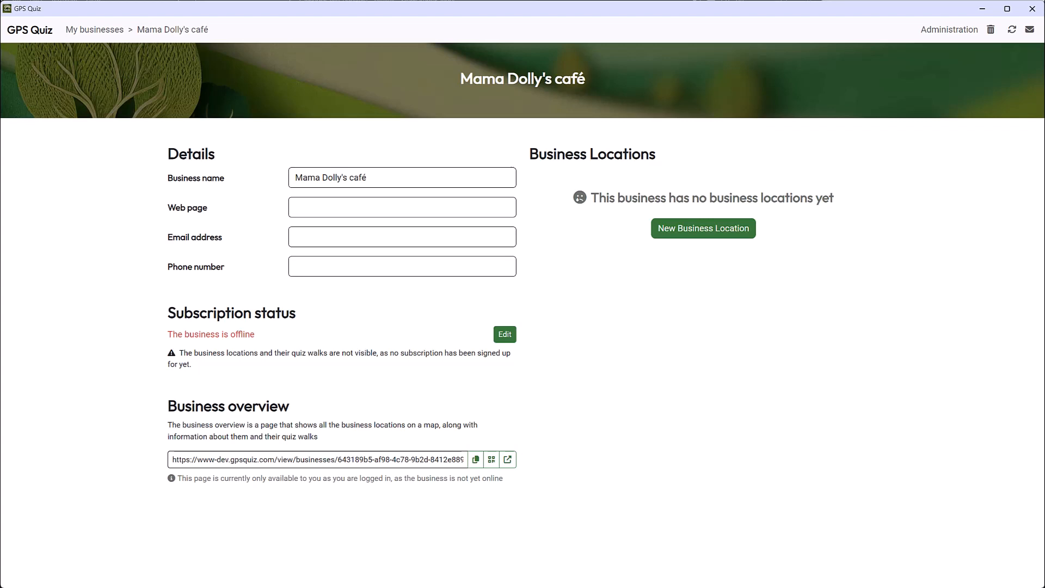
Accept the terms of use and sign the business up for the monthly $49 credit card subscription.
{"action": "left_click", "coordinate": [505, 335]}
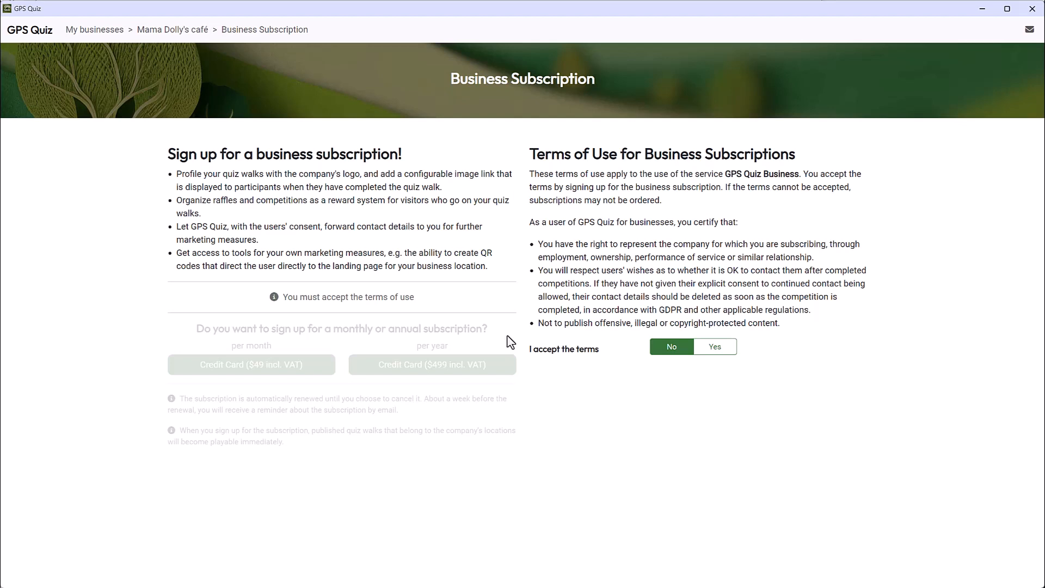
{"action": "left_click", "coordinate": [714, 351]}
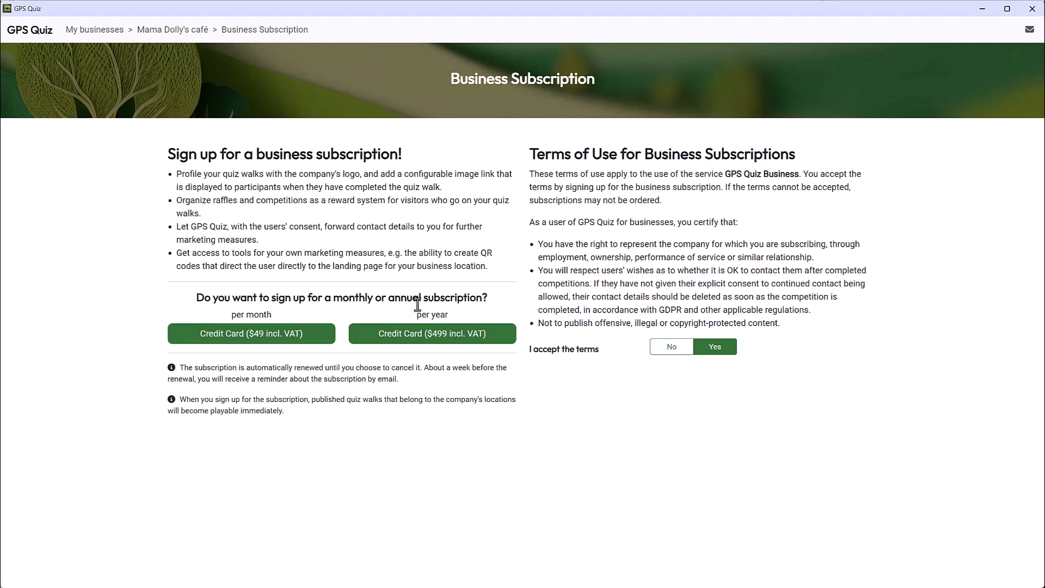
{"action": "left_click", "coordinate": [267, 341]}
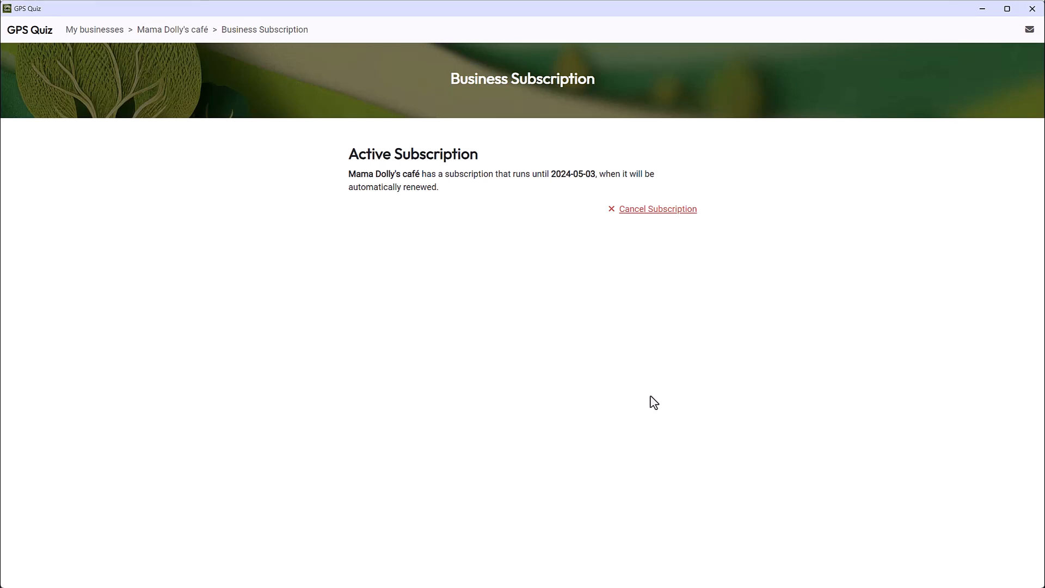
Return to the Mama Dolly's café business page and create a new business location named "Mama Dollys - downtown".
{"action": "left_click", "coordinate": [182, 33]}
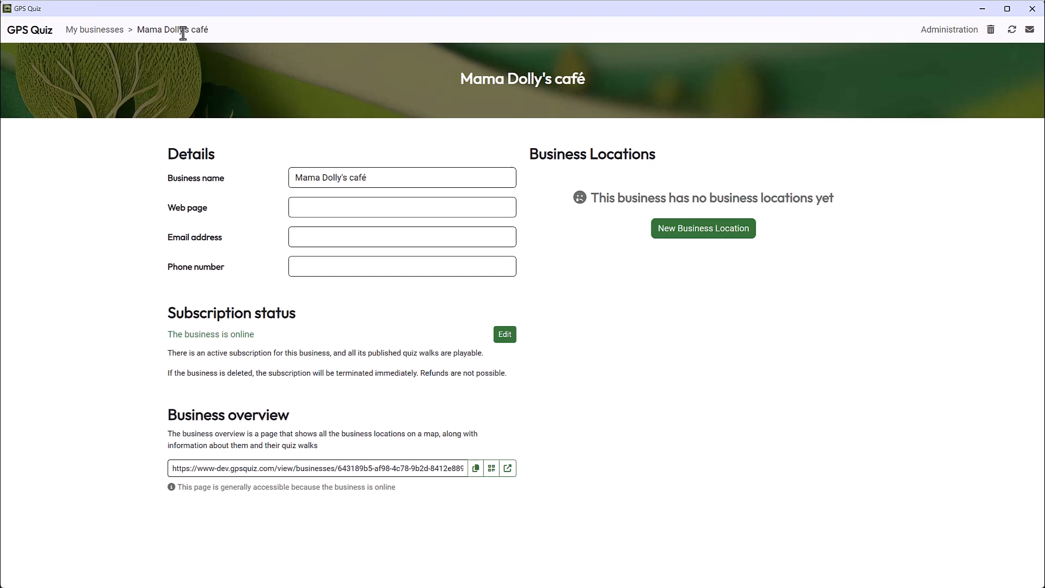
{"action": "left_click", "coordinate": [702, 229]}
{"action": "type", "text": "Mama "}
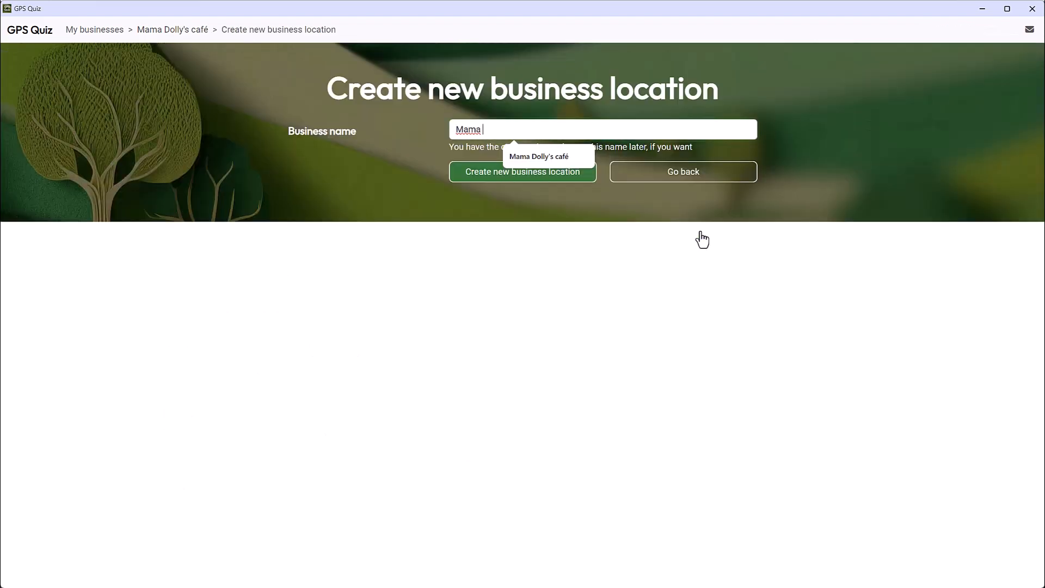
{"action": "type", "text": "Dollys - downtown"}
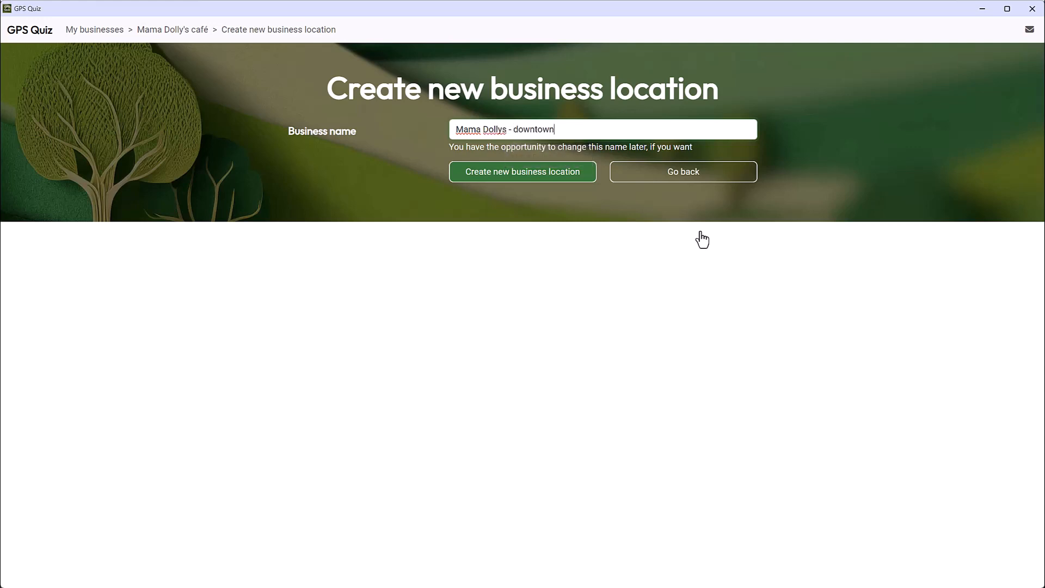
{"action": "left_click", "coordinate": [531, 178]}
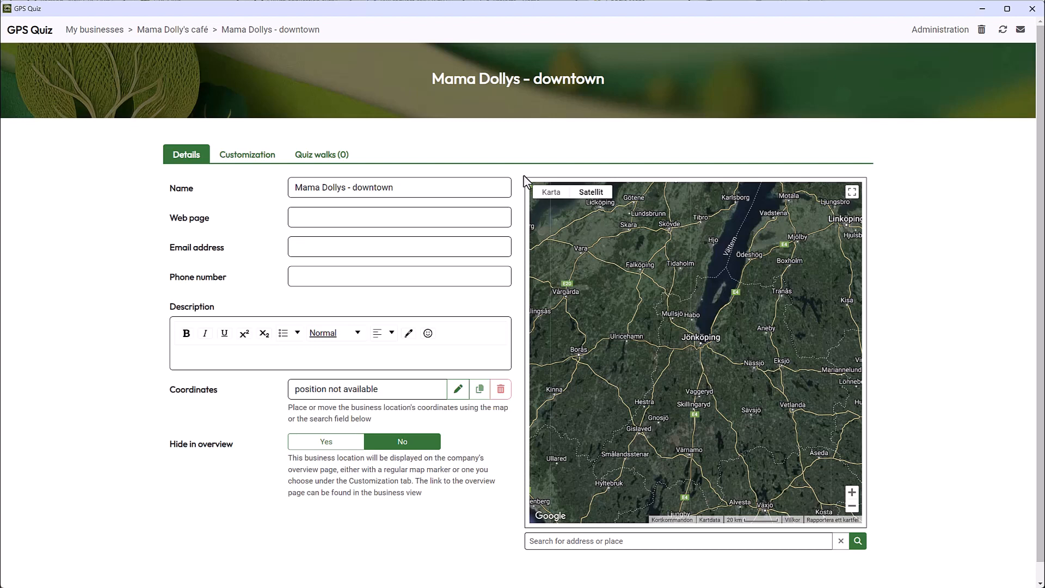
Place the business location on the map by its street address in Jönköping, and move its marker to the Skolgatan street corner.
{"action": "left_click", "coordinate": [553, 541]}
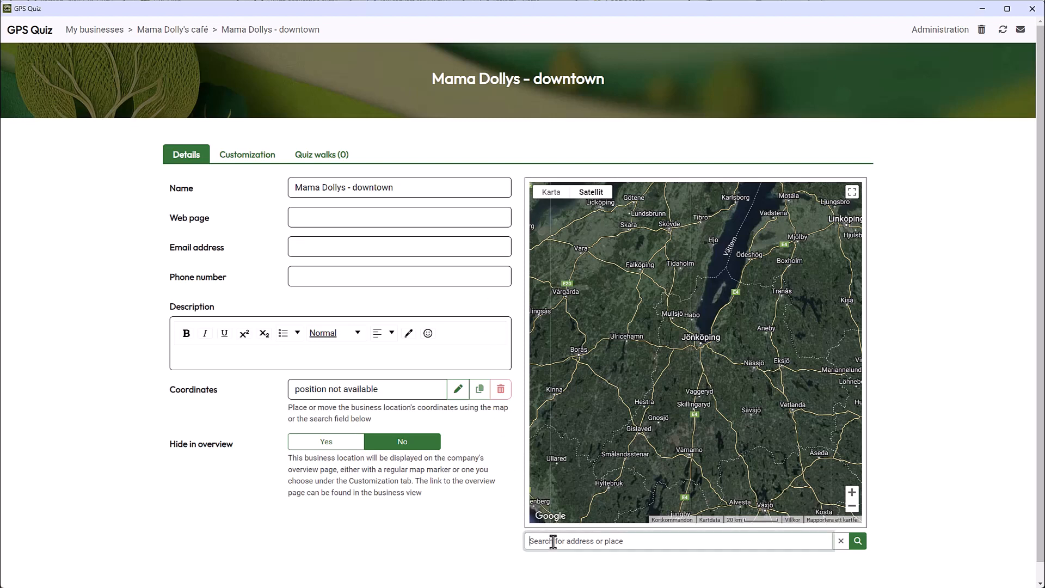
{"action": "type", "text": "Kyrkogatan 12, Jönköping"}
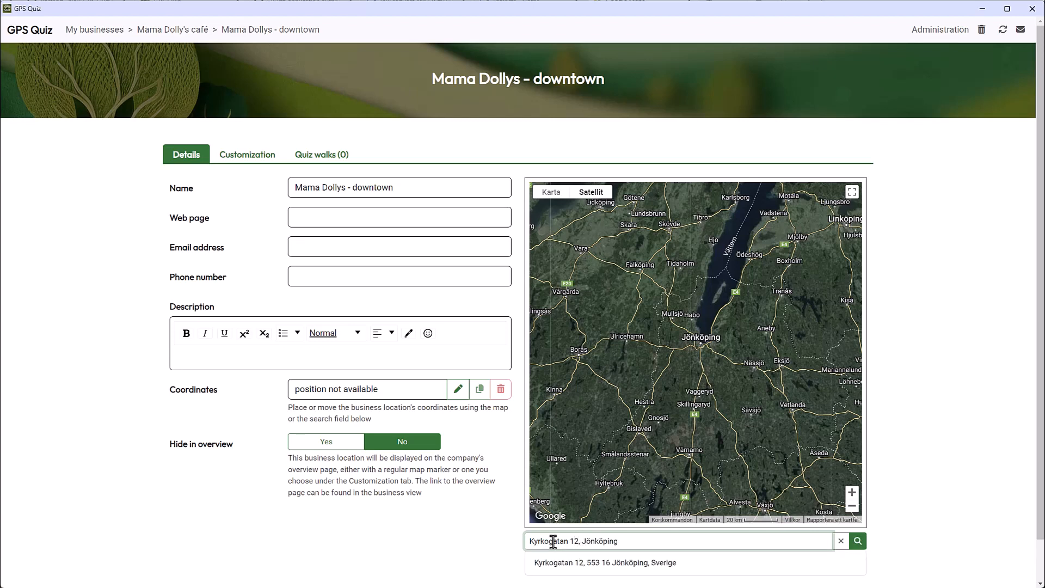
{"action": "left_click", "coordinate": [581, 566]}
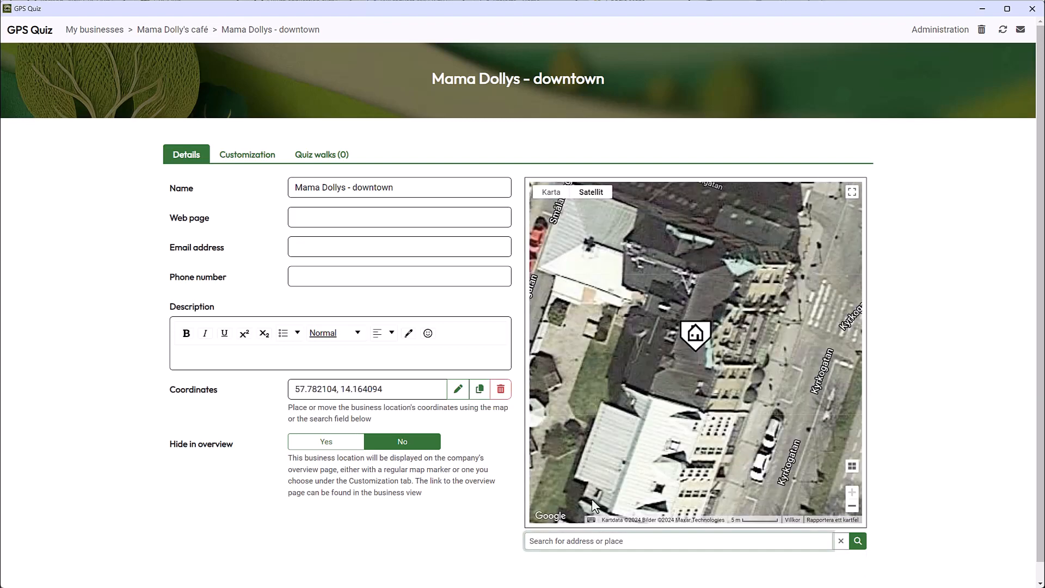
{"action": "scroll", "coordinate": [682, 403], "scroll_direction": "down", "scroll_amount": 1}
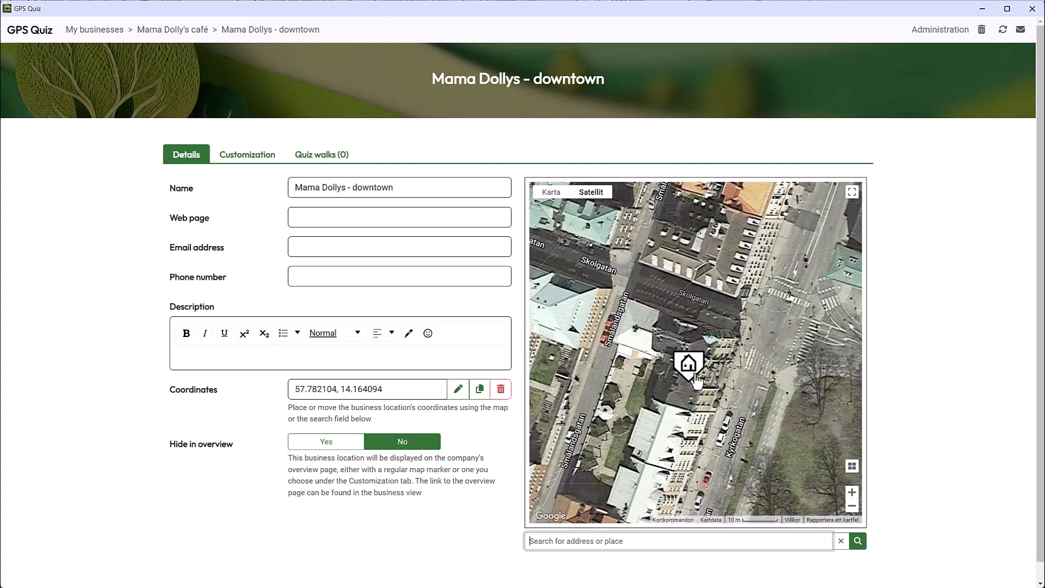
{"action": "left_click_drag", "start_coordinate": [695, 378], "coordinate": [762, 312]}
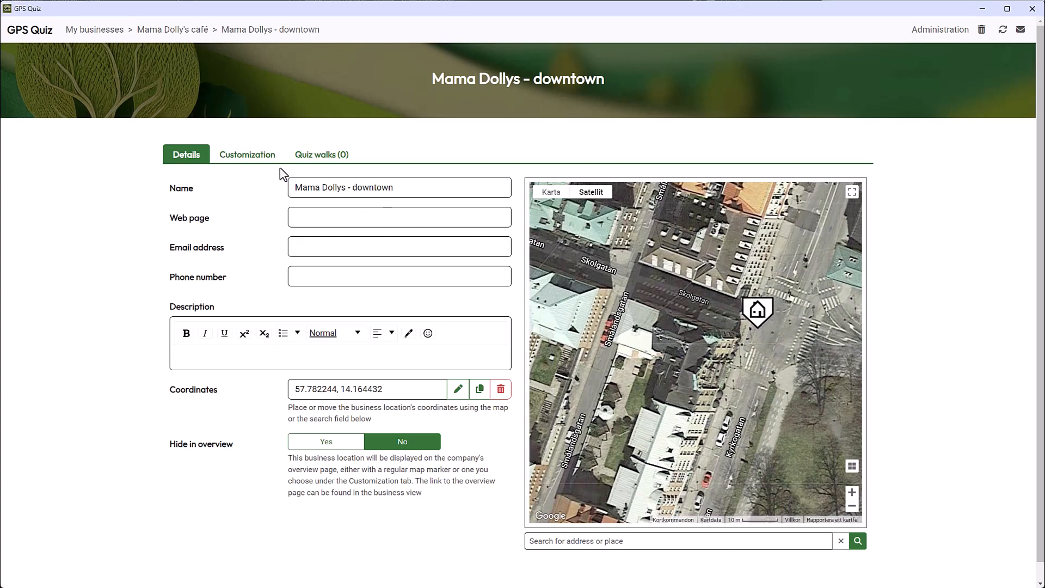
Add logo.jpg as the logo in the downtown location's customization settings.
{"action": "left_click", "coordinate": [251, 158]}
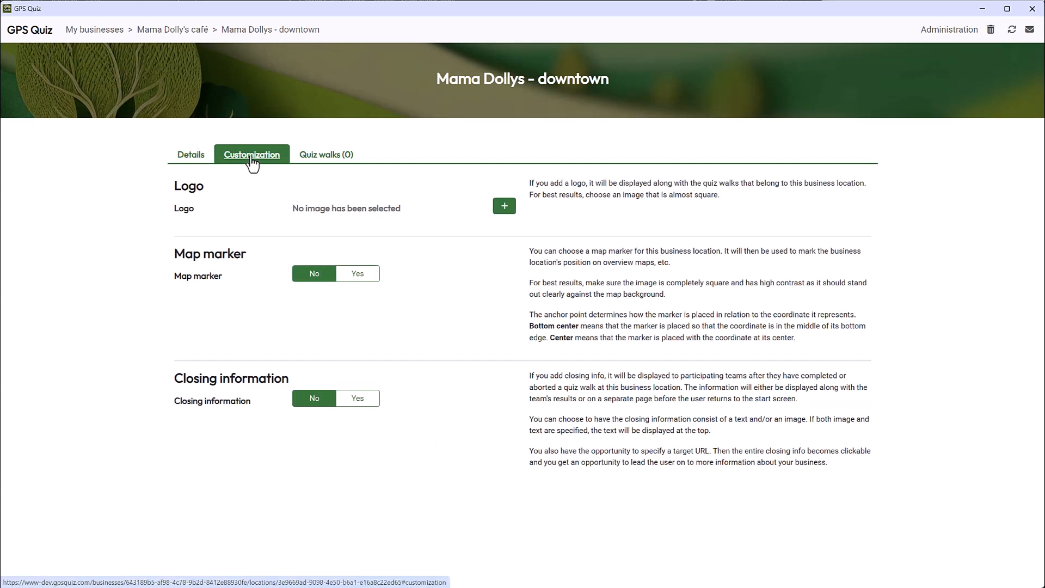
{"action": "left_click", "coordinate": [504, 207]}
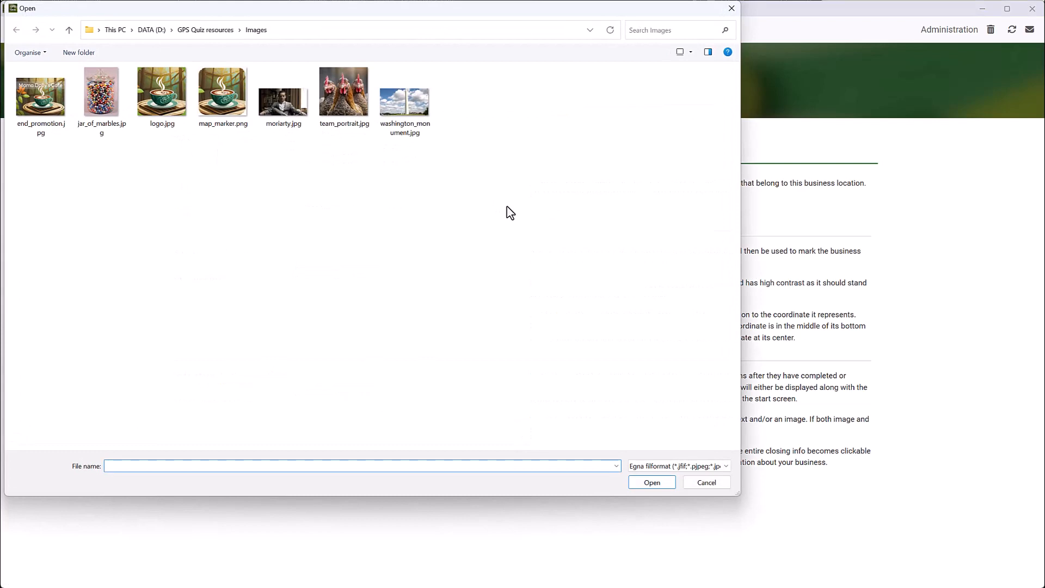
{"action": "double_click", "coordinate": [158, 100]}
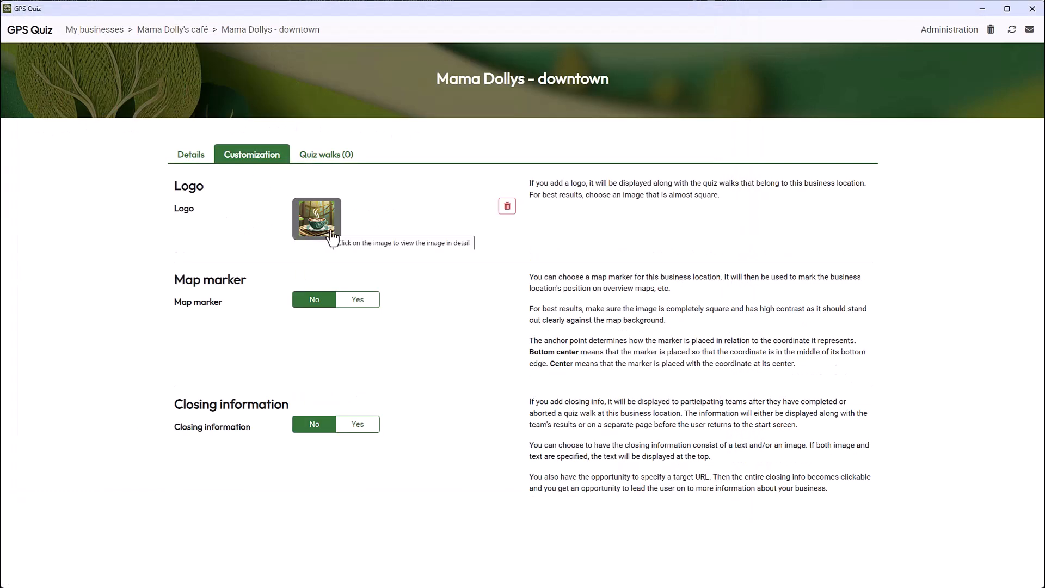
Enable a custom map marker with its anchor point set to Center and map_marker.png as its icon.
{"action": "left_click", "coordinate": [359, 304]}
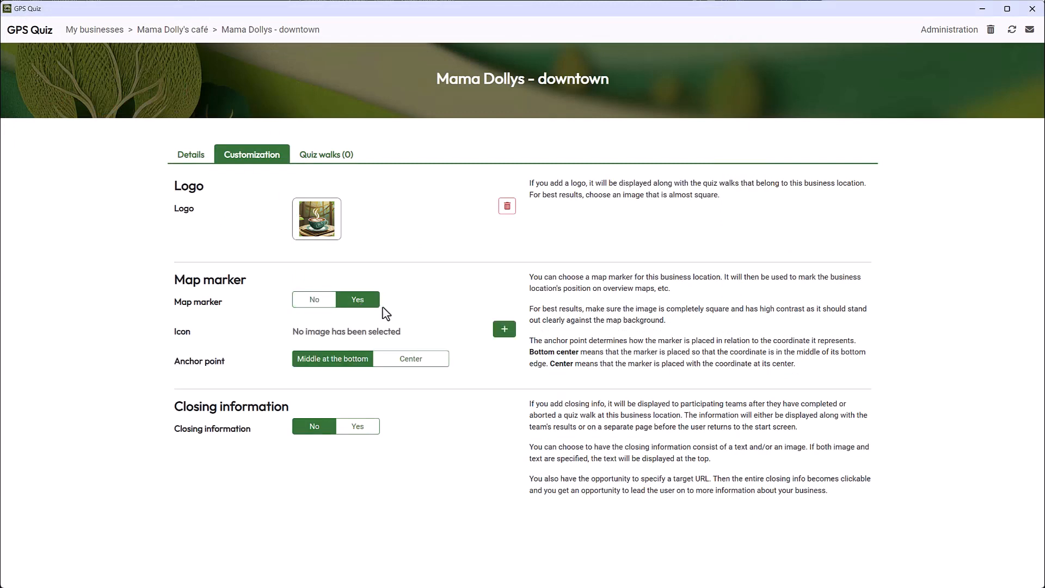
{"action": "left_click", "coordinate": [413, 363]}
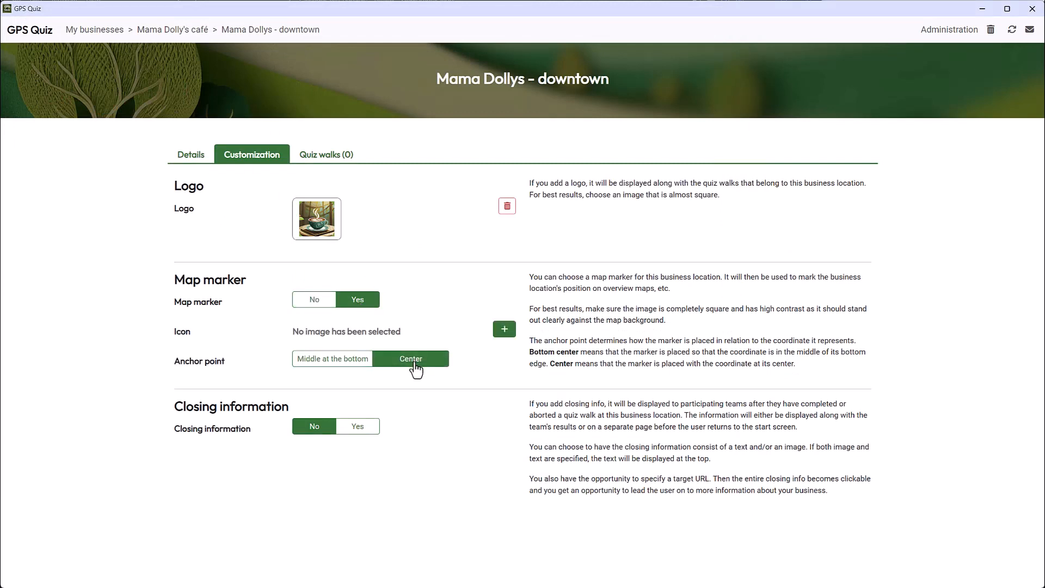
{"action": "left_click", "coordinate": [506, 334]}
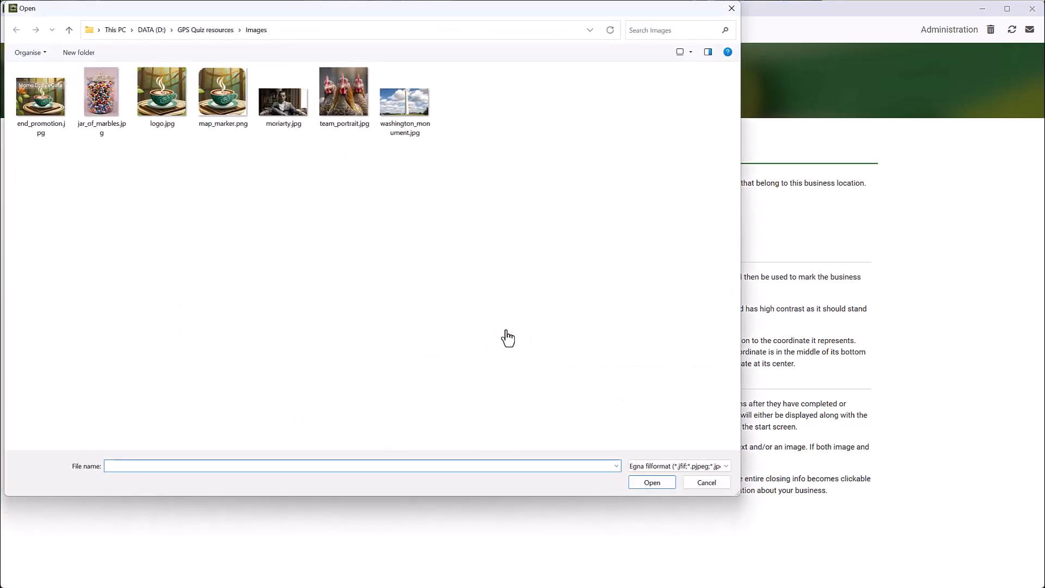
{"action": "double_click", "coordinate": [223, 93]}
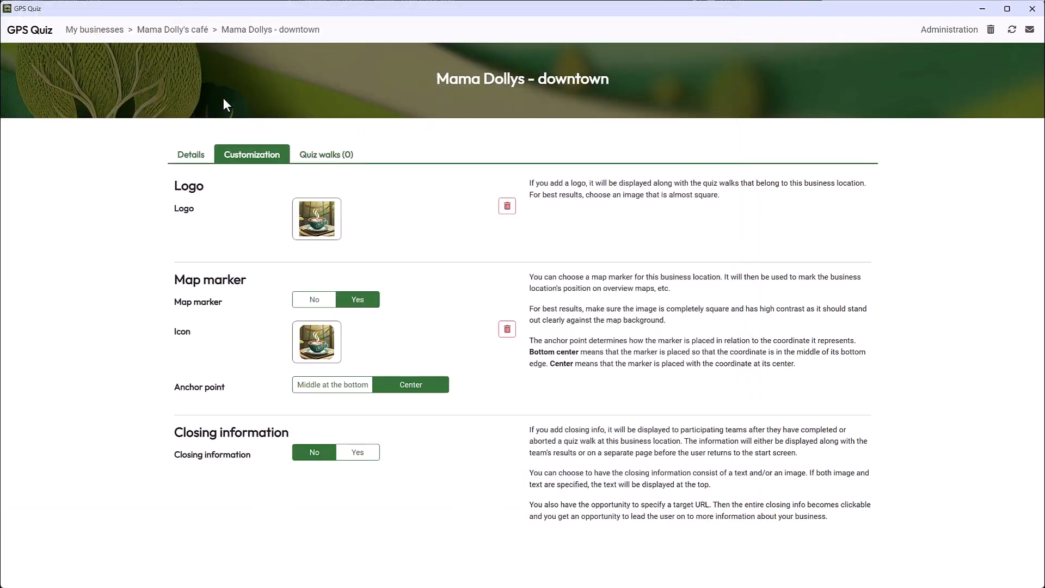
Enable closing information and paste the text inviting teams to trade the secret quiz password for a biscuit at the cafe, once per month.
{"action": "left_click", "coordinate": [354, 455]}
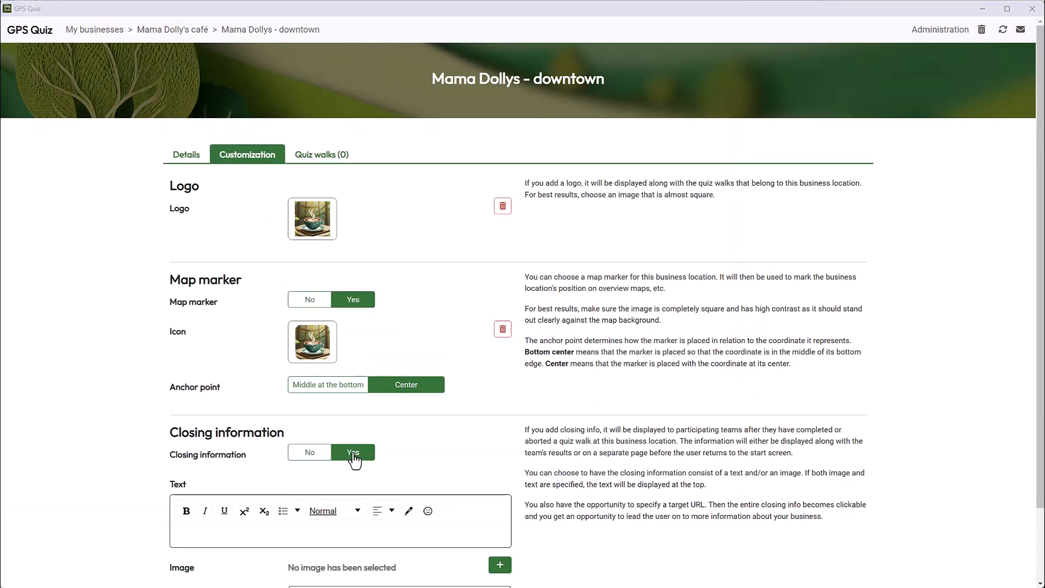
{"action": "left_click", "coordinate": [254, 531]}
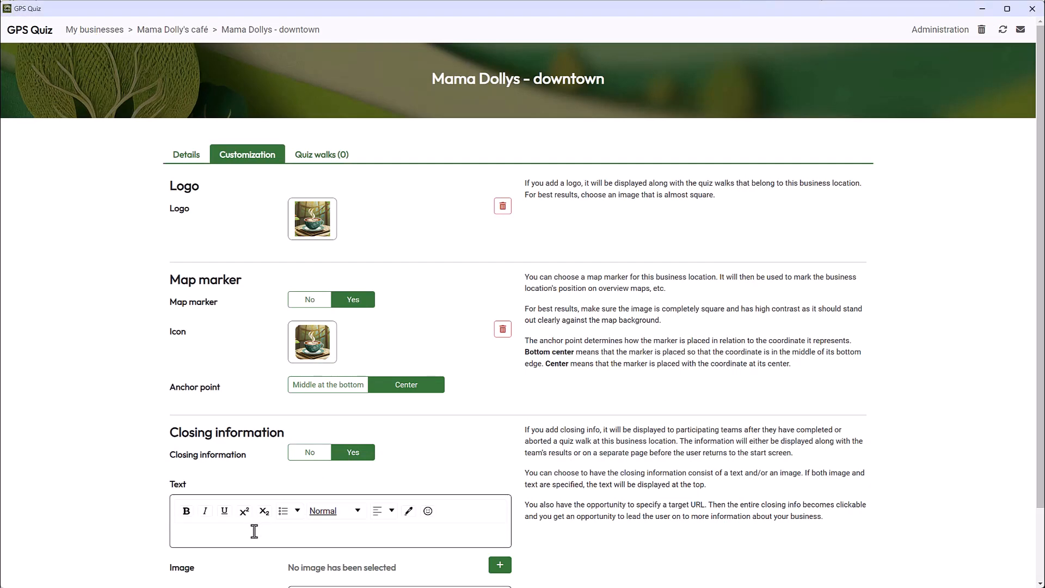
{"action": "key", "text": "ctrl+v"}
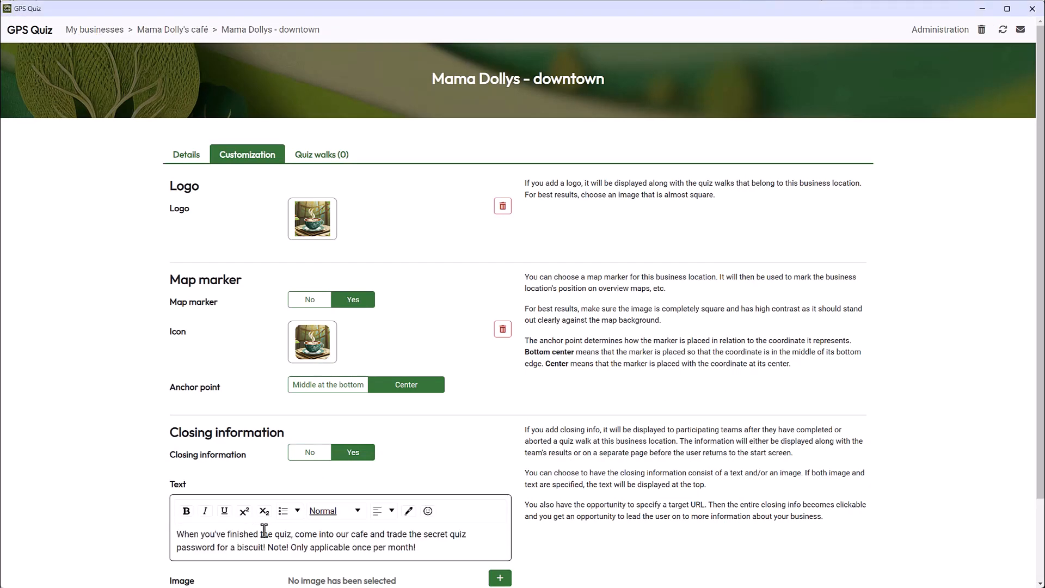
{"action": "scroll", "coordinate": [261, 530], "scroll_direction": "down", "scroll_amount": 2}
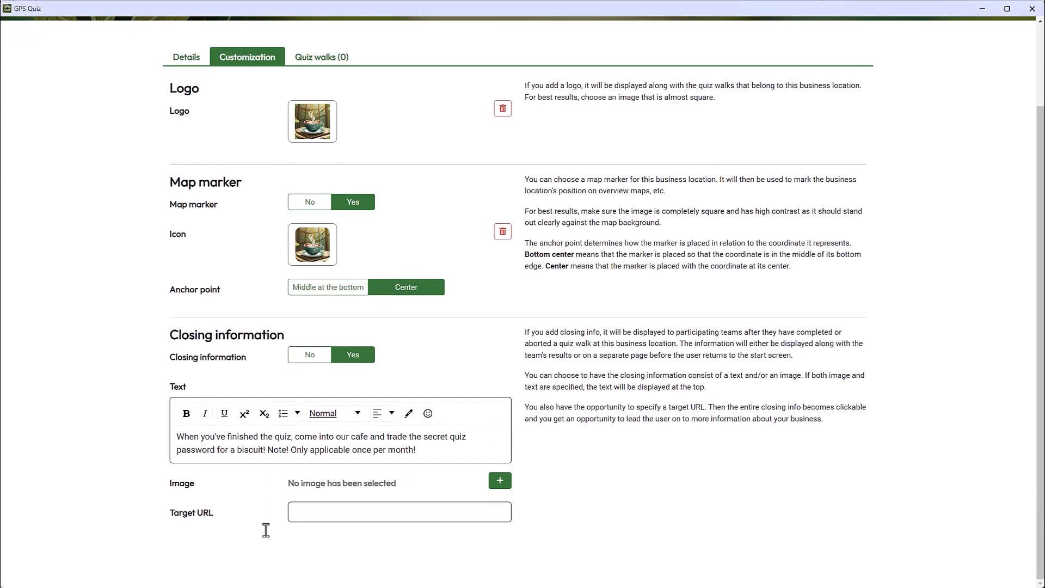
{"action": "left_click", "coordinate": [499, 480]}
{"action": "left_click", "coordinate": [43, 103]}
{"action": "double_click", "coordinate": [44, 104]}
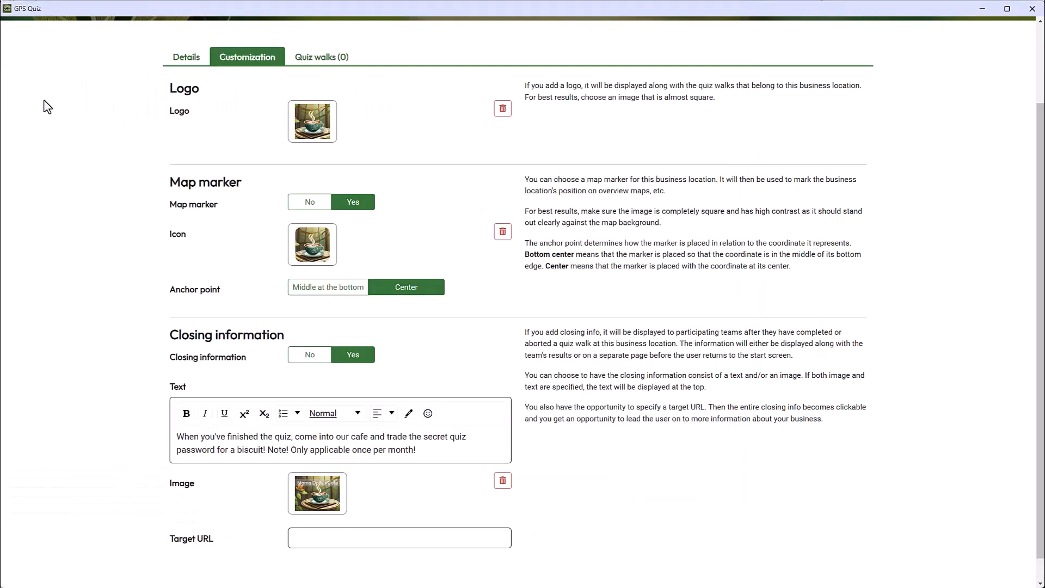
{"action": "left_click", "coordinate": [301, 538]}
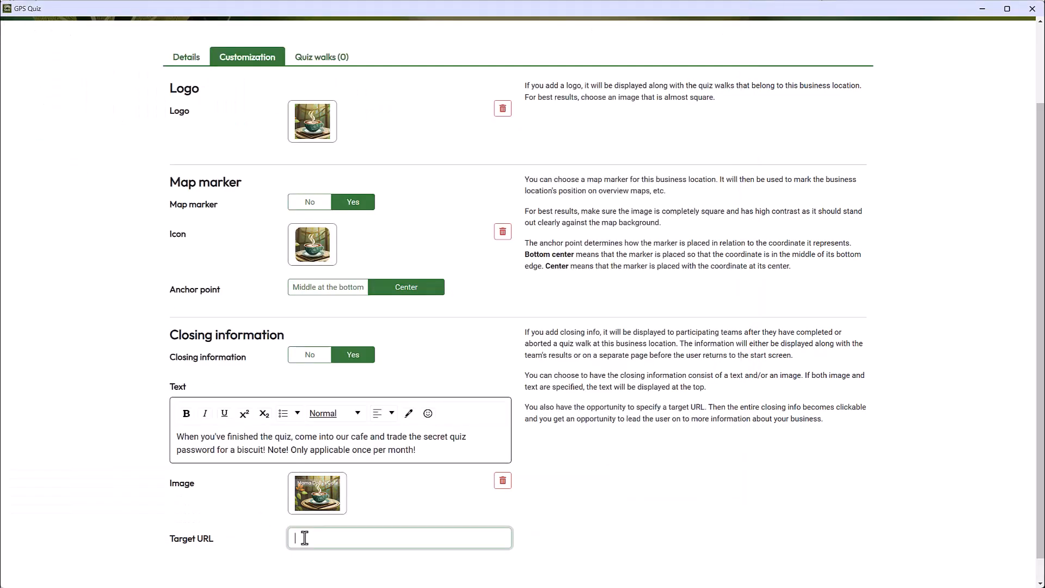
{"action": "type", "text": "https://www.mamadollys.com"}
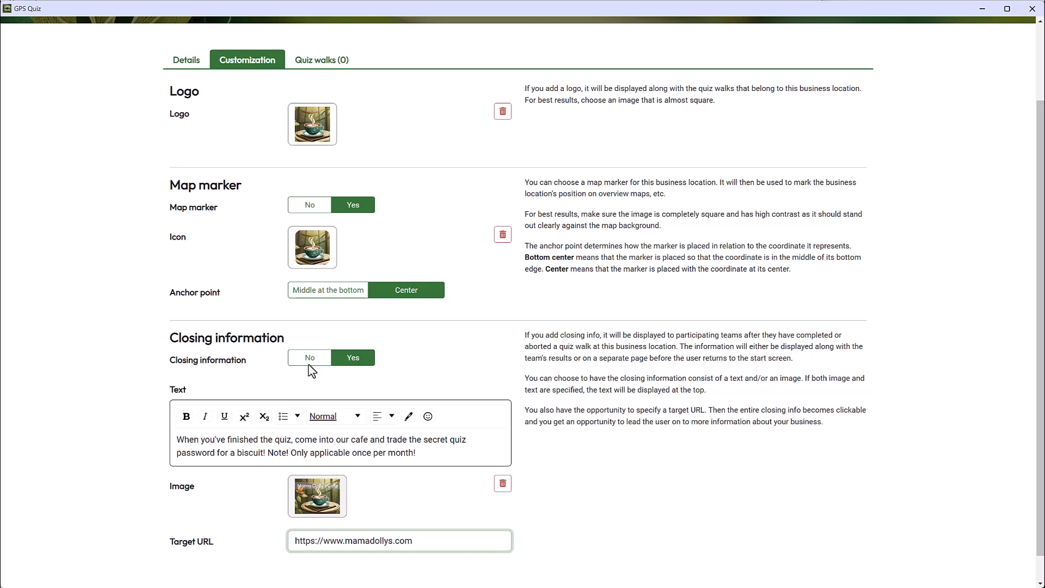
Review the copy options for a new downtown quiz walk and create a blank one named "Mama Dolly's - quiz walk for children".
{"action": "left_click", "coordinate": [318, 61]}
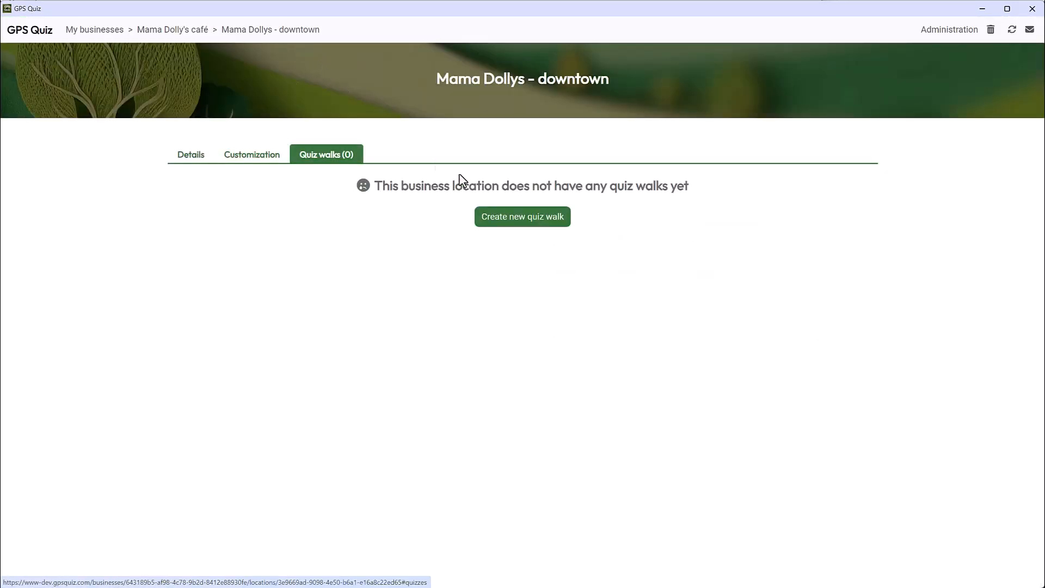
{"action": "left_click", "coordinate": [515, 224]}
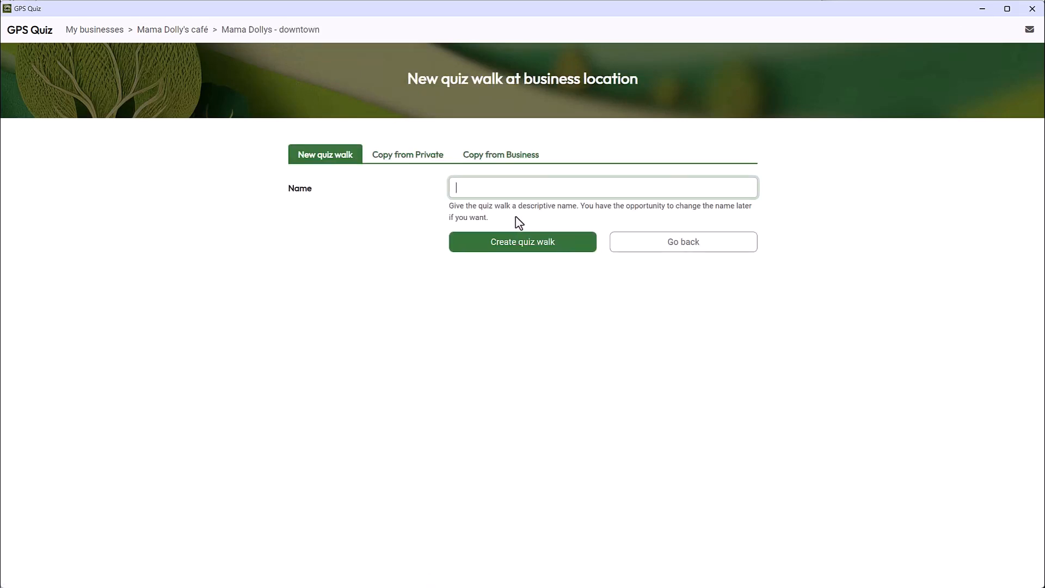
{"action": "left_click", "coordinate": [402, 156]}
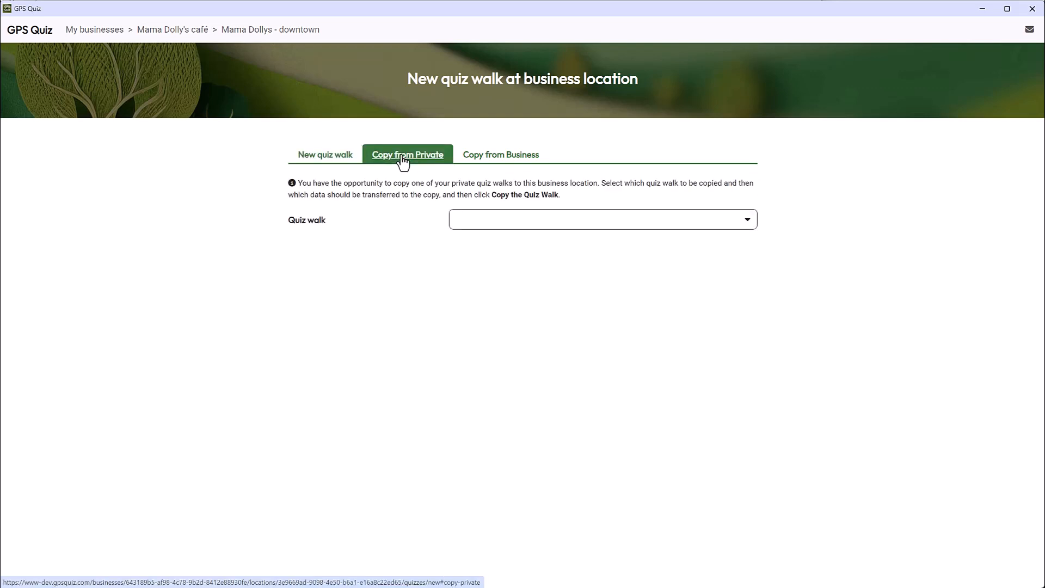
{"action": "left_click", "coordinate": [509, 158]}
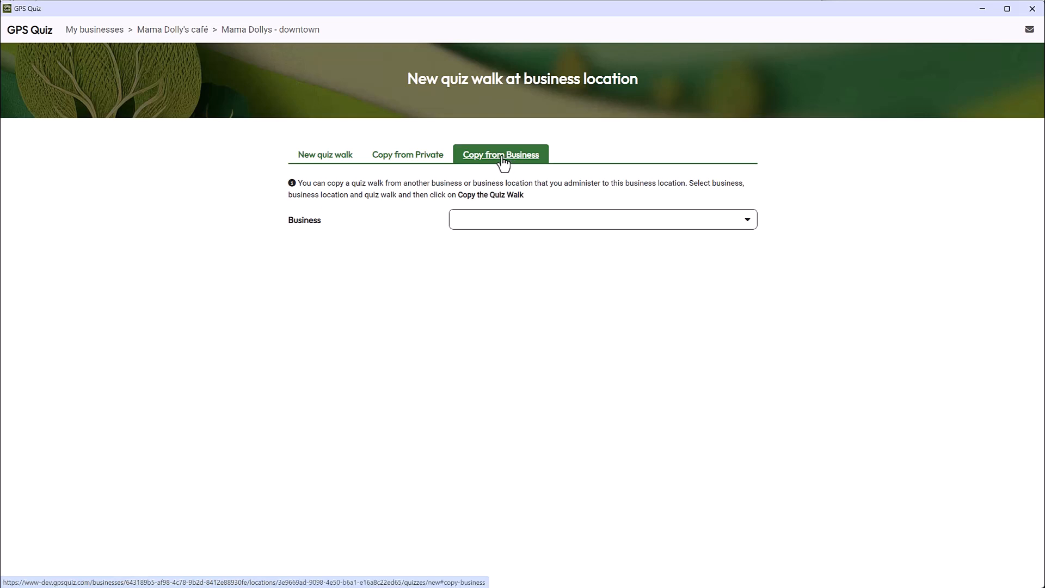
{"action": "left_click", "coordinate": [339, 164]}
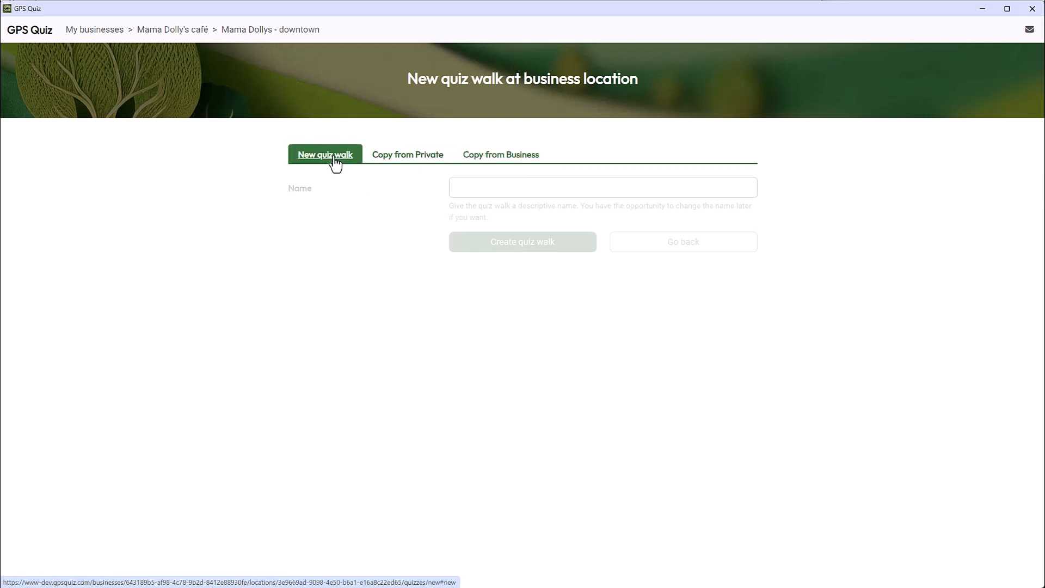
{"action": "left_click", "coordinate": [468, 187]}
{"action": "type", "text": "Mam"}
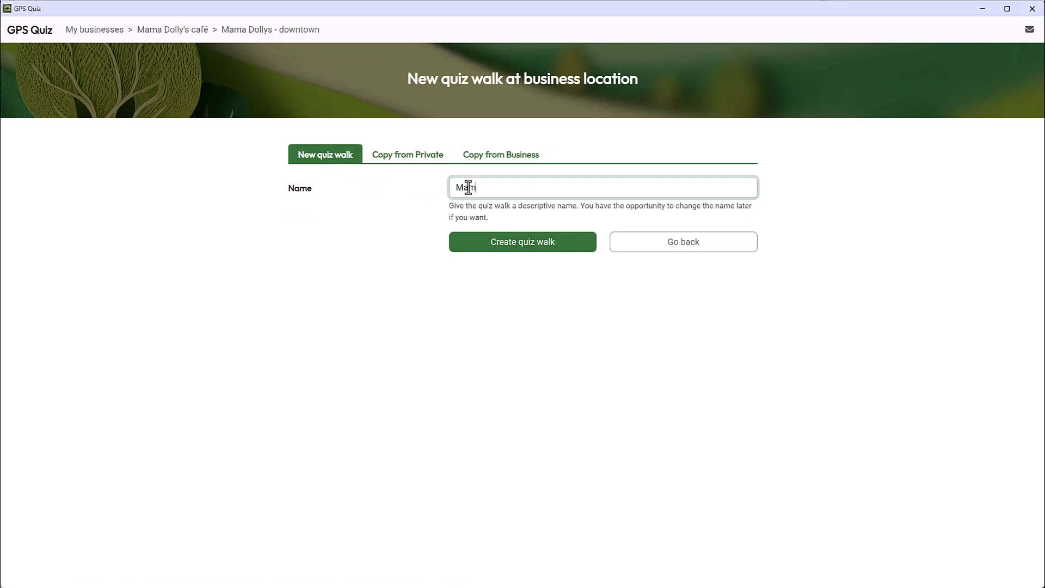
{"action": "type", "text": "a Dolly's - quiz walk for "}
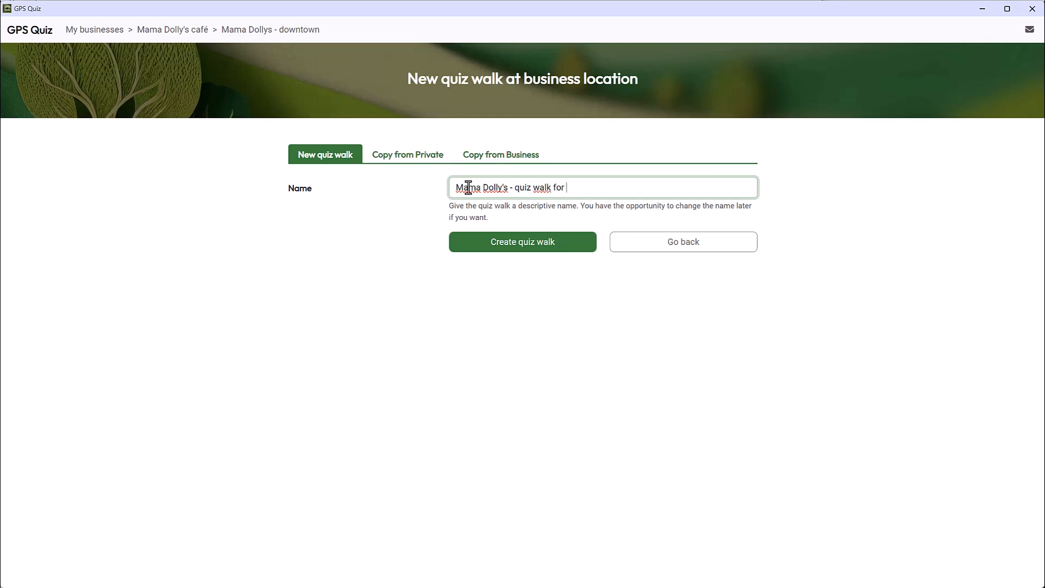
{"action": "type", "text": "children"}
{"action": "left_click", "coordinate": [500, 245]}
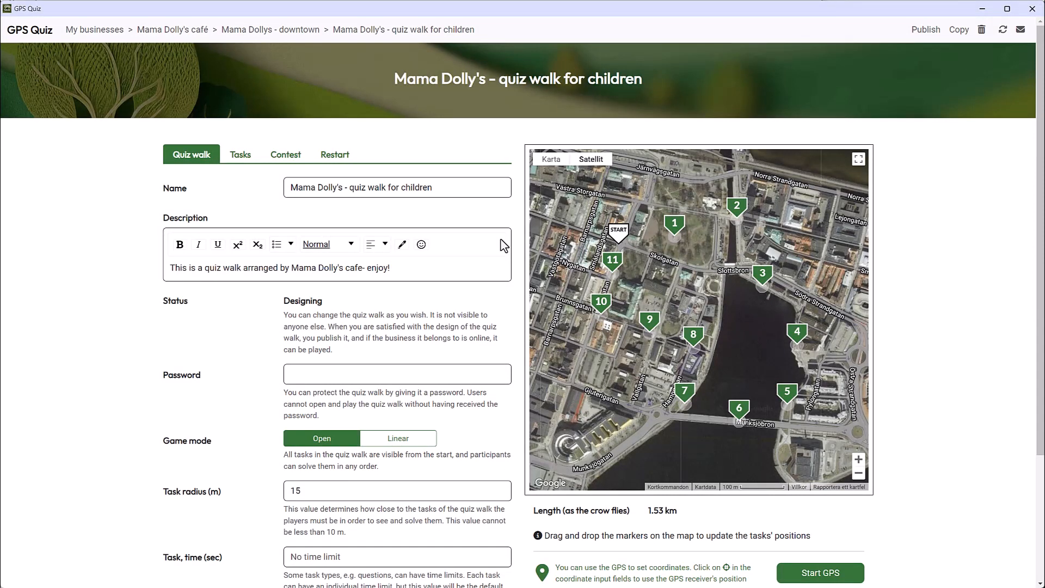
Start another downtown quiz walk by copying from business Mama Dolly's café, location Mama Dollys - downtown, quiz walk "Mama Dolly's - quiz walk for children".
{"action": "left_click", "coordinate": [272, 32]}
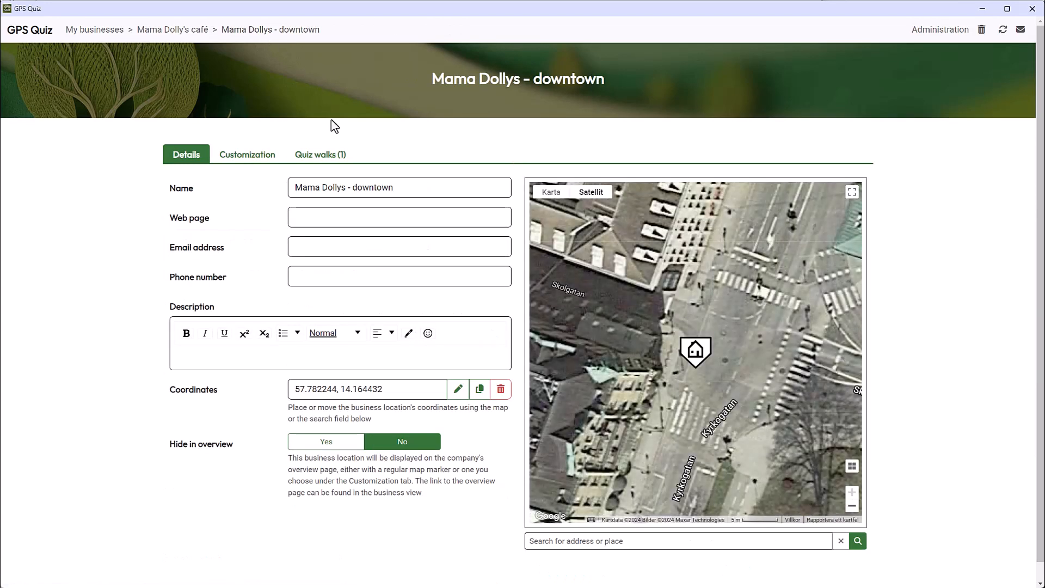
{"action": "left_click", "coordinate": [323, 158]}
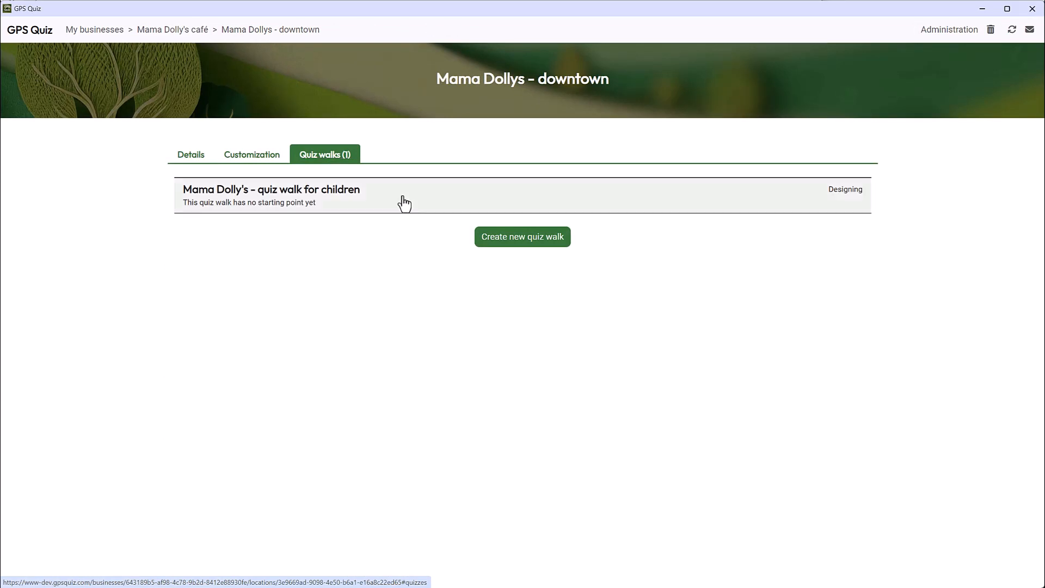
{"action": "left_click", "coordinate": [522, 240]}
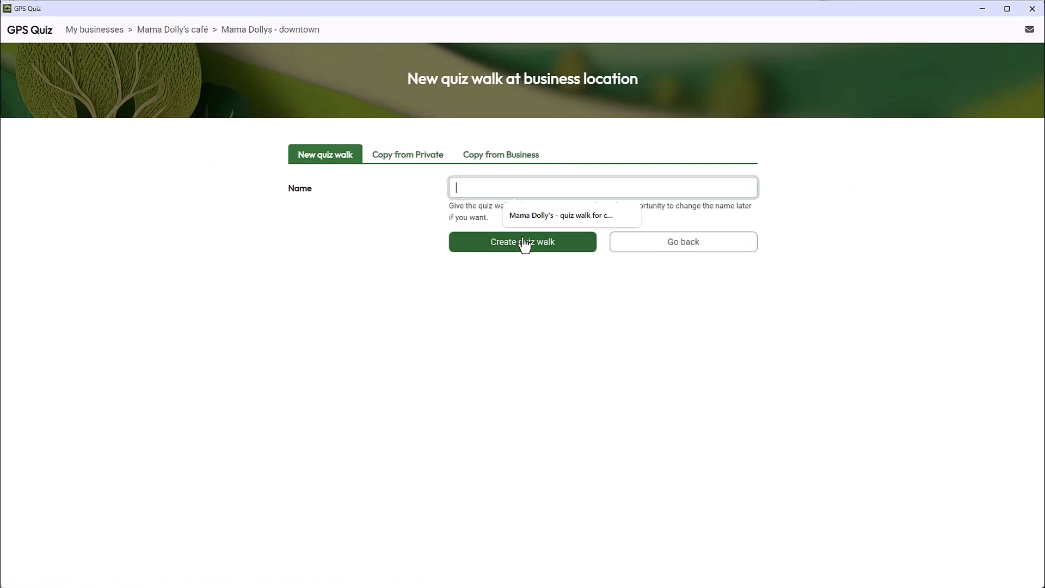
{"action": "left_click", "coordinate": [510, 160]}
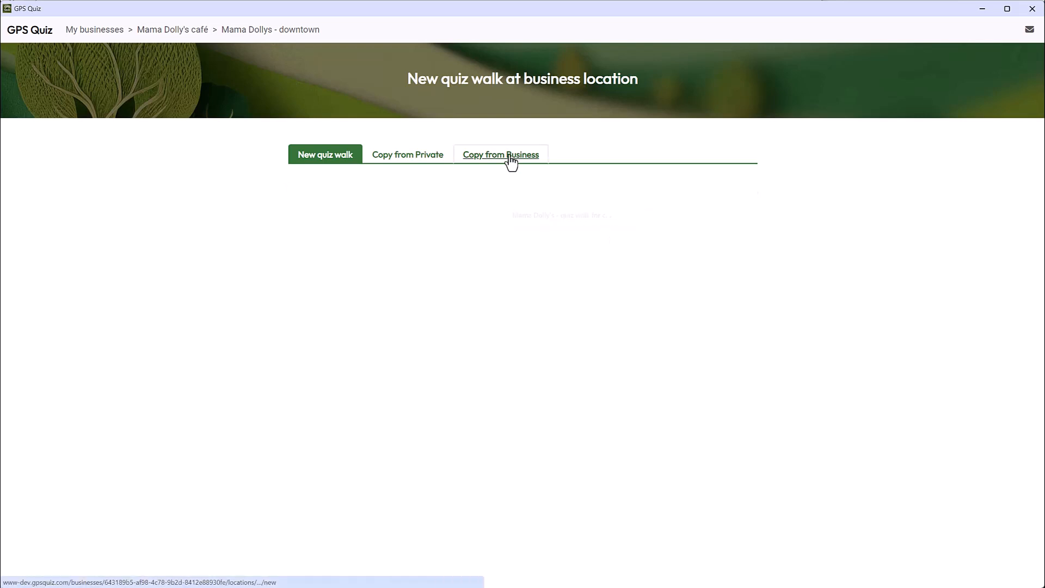
{"action": "left_click", "coordinate": [549, 224]}
{"action": "left_click", "coordinate": [551, 244]}
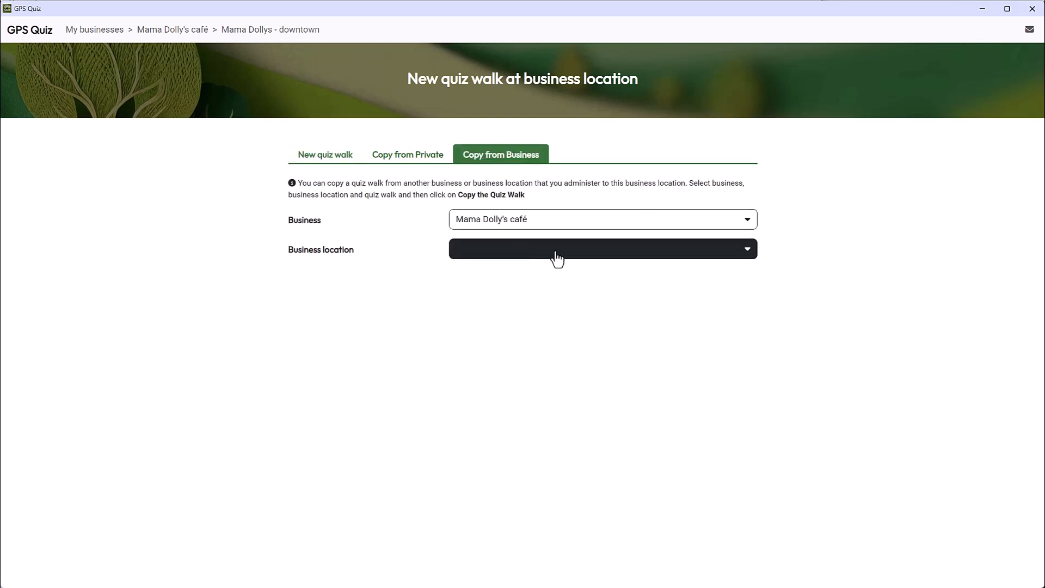
{"action": "left_click", "coordinate": [553, 251]}
{"action": "left_click", "coordinate": [536, 275]}
{"action": "left_click", "coordinate": [539, 279]}
{"action": "left_click", "coordinate": [554, 303]}
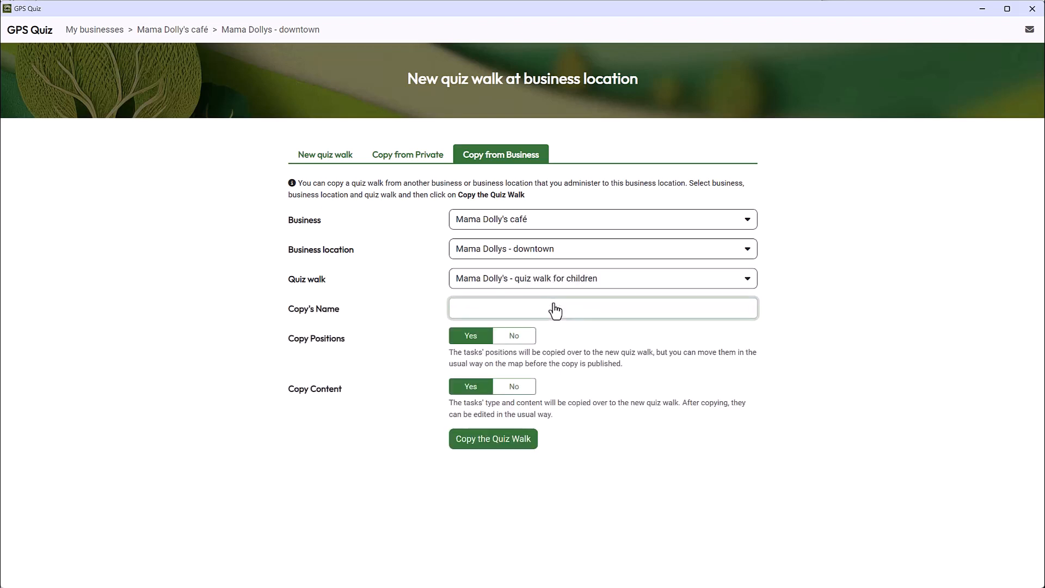
Copy the quiz walk under the name "Mama Dolly's - quiz walk for adults" with Copy Content set to No.
{"action": "left_click", "coordinate": [555, 310]}
{"action": "type", "text": "Mama Dolly's - quiz walk for adults"}
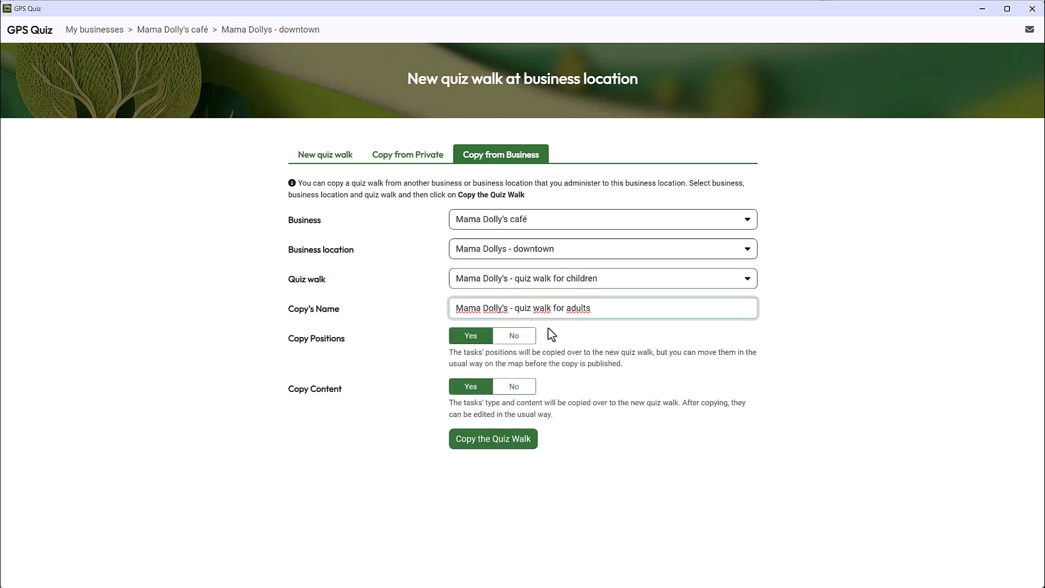
{"action": "left_click", "coordinate": [515, 387]}
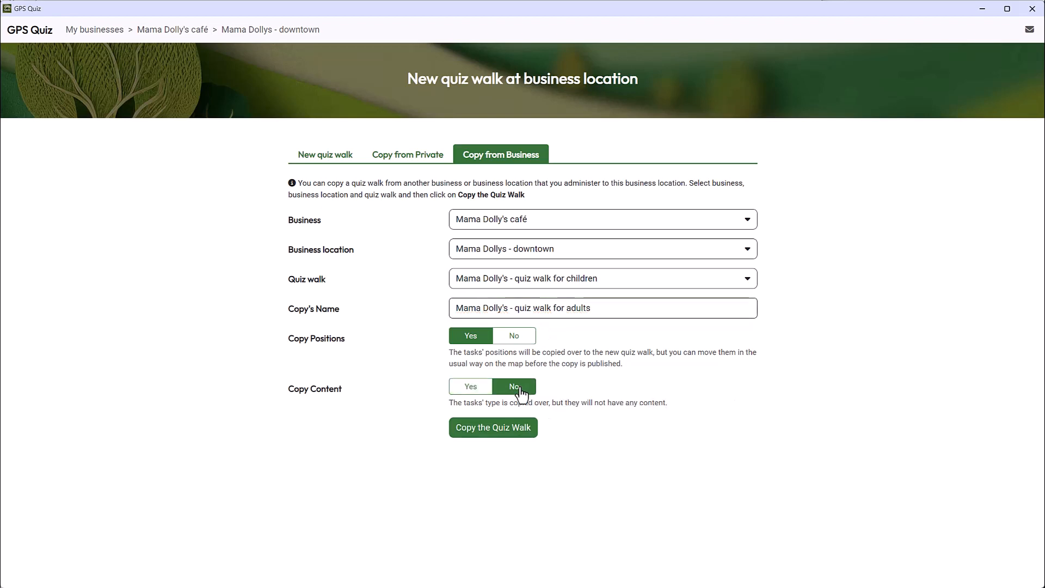
{"action": "left_click", "coordinate": [487, 431]}
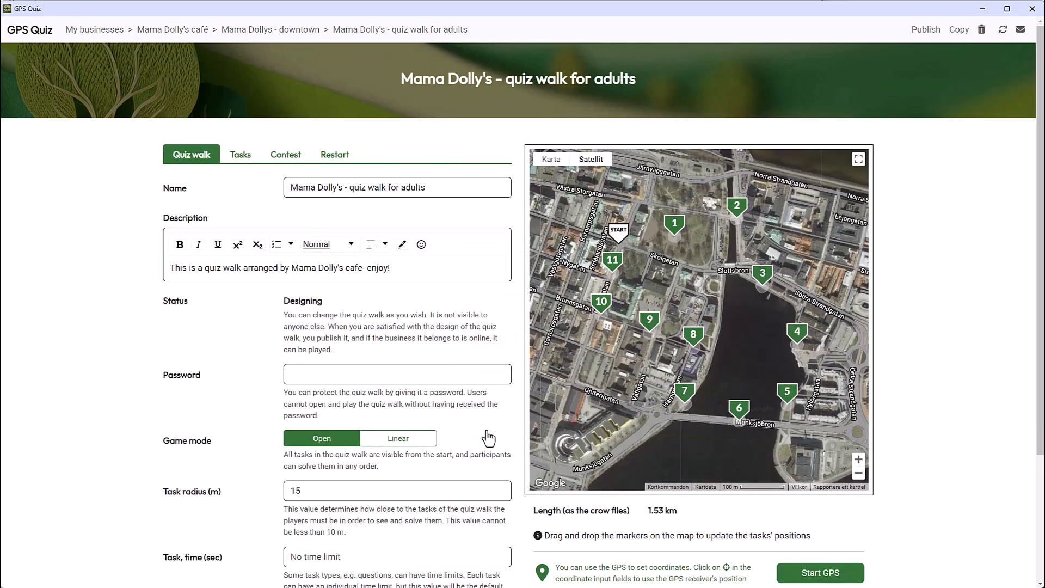
Examine the adult quiz walk's copied tasks and open task #1, Take a picture, for editing.
{"action": "left_click", "coordinate": [241, 163]}
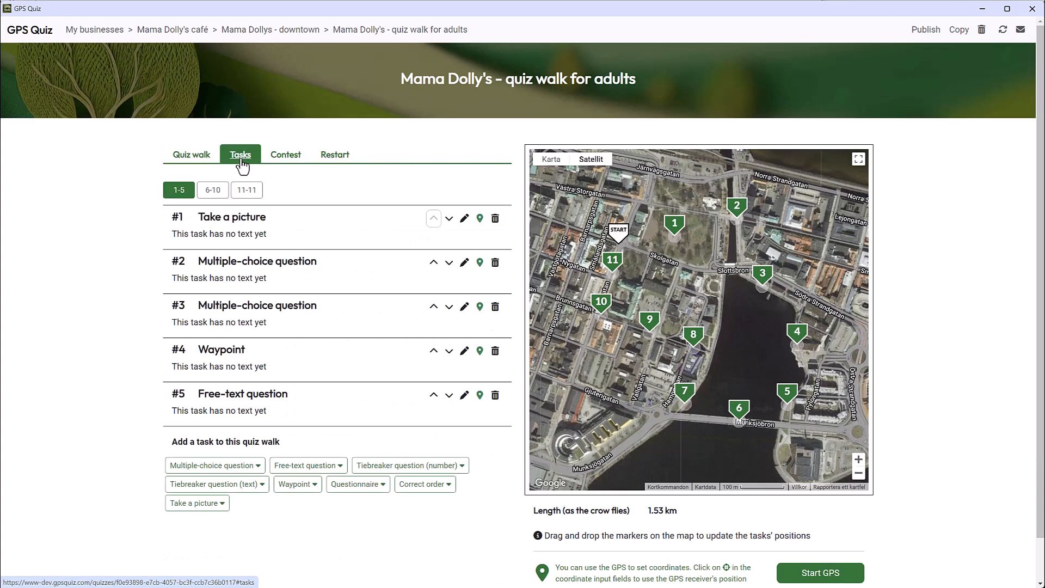
{"action": "left_click", "coordinate": [464, 220]}
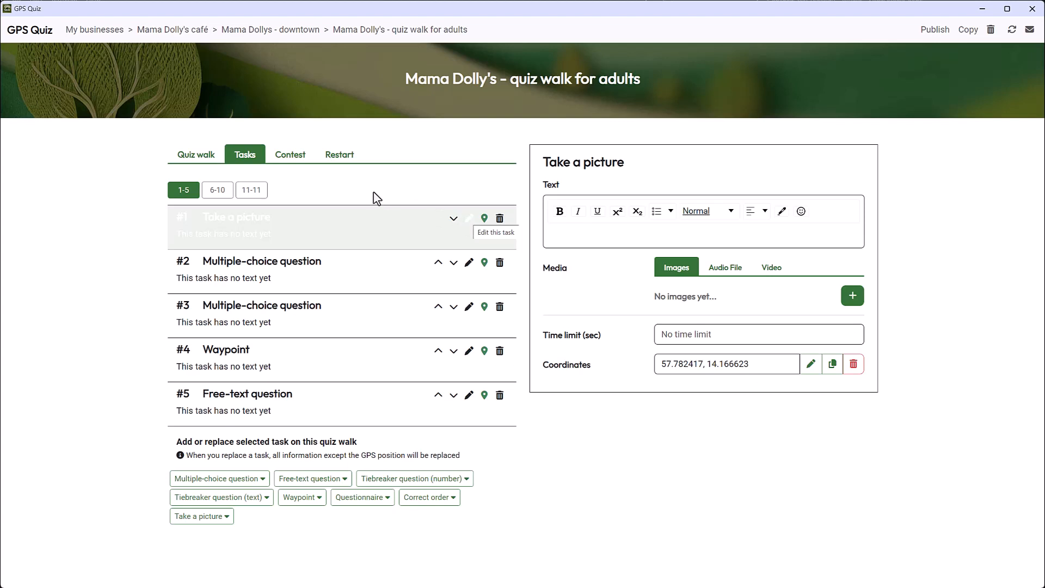
Enable a contest that asks for phone numbers, pasting a description offering monthly gift cards for a free lunch for 2 people.
{"action": "left_click", "coordinate": [290, 156]}
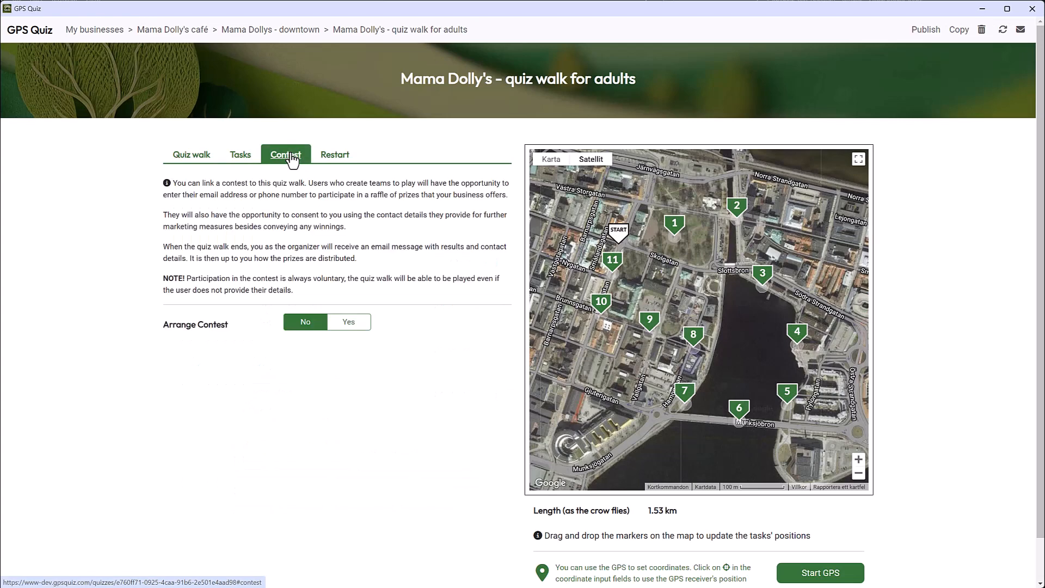
{"action": "left_click", "coordinate": [350, 323]}
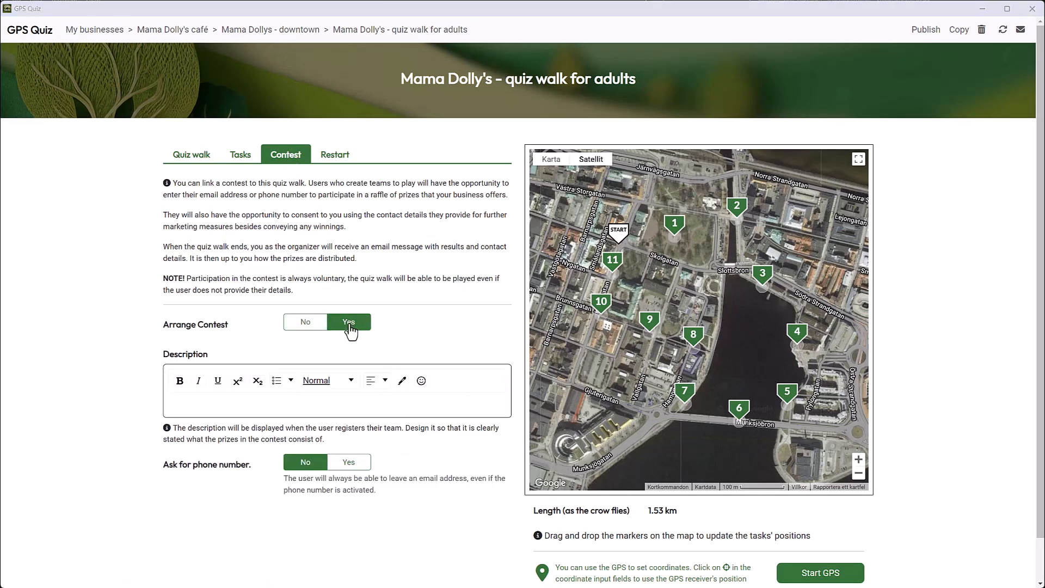
{"action": "left_click", "coordinate": [193, 404]}
{"action": "key", "text": "ctrl+v"}
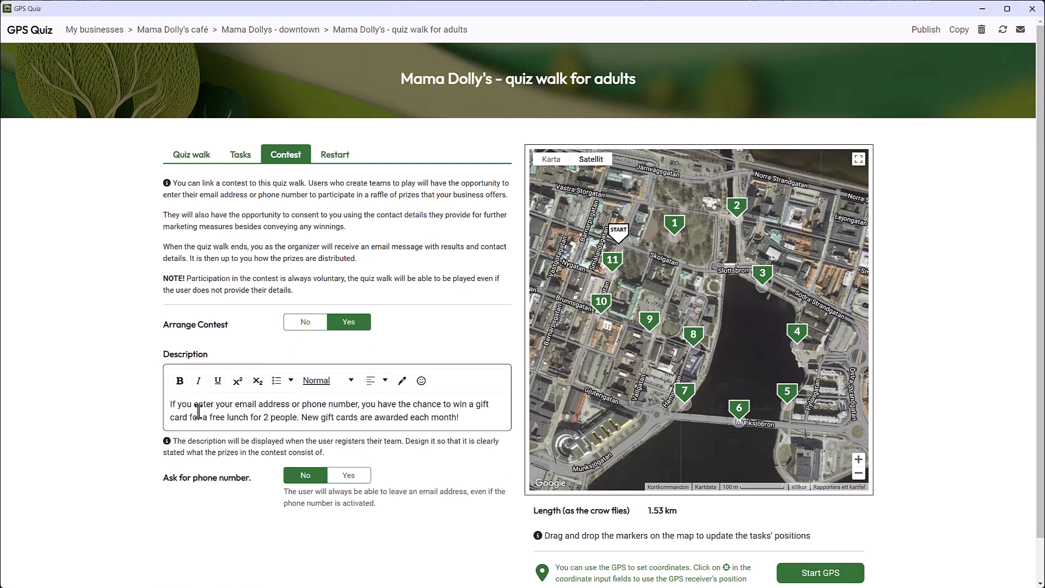
{"action": "left_click", "coordinate": [351, 476]}
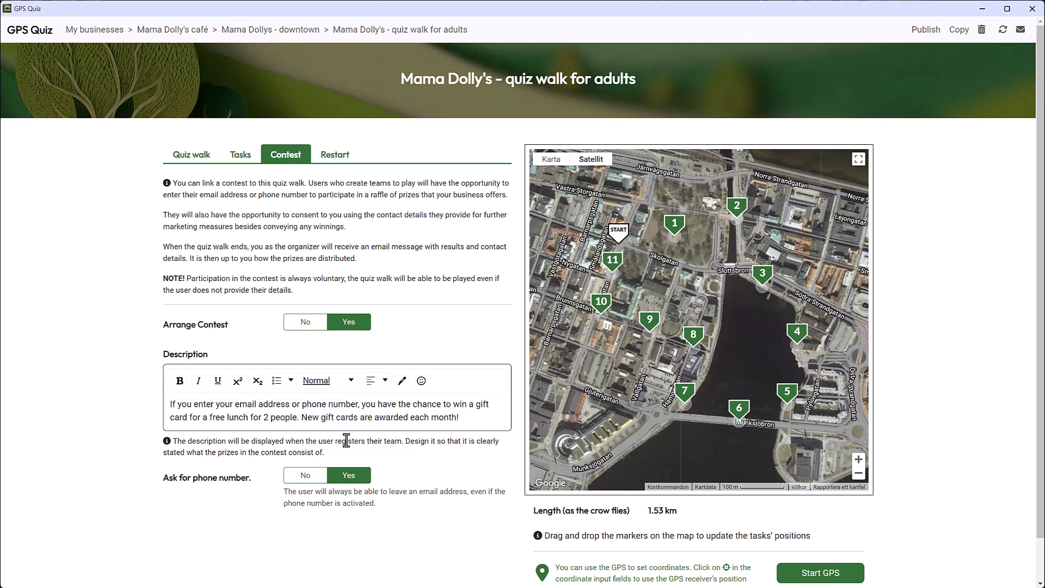
Enable automatic restart on Saturday with the name template "Mama Dolly's - quiz walk for adults week {week}".
{"action": "left_click", "coordinate": [335, 157]}
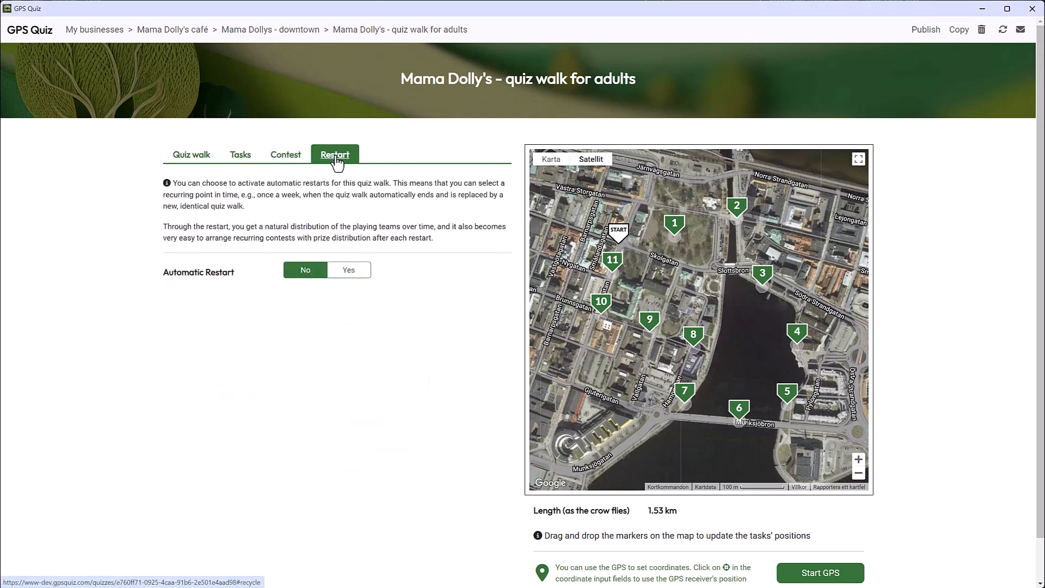
{"action": "left_click", "coordinate": [349, 274]}
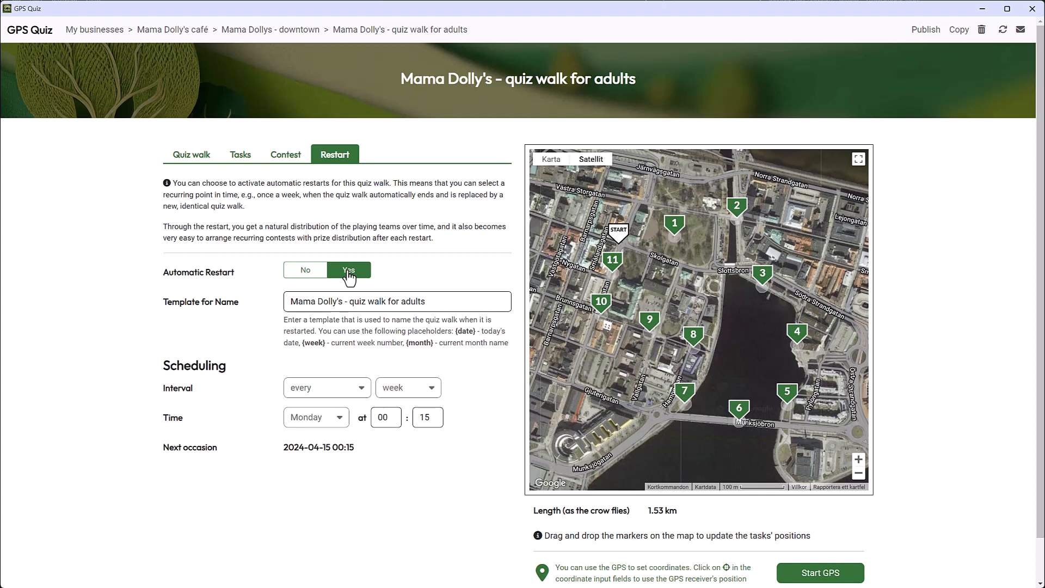
{"action": "left_click", "coordinate": [451, 303]}
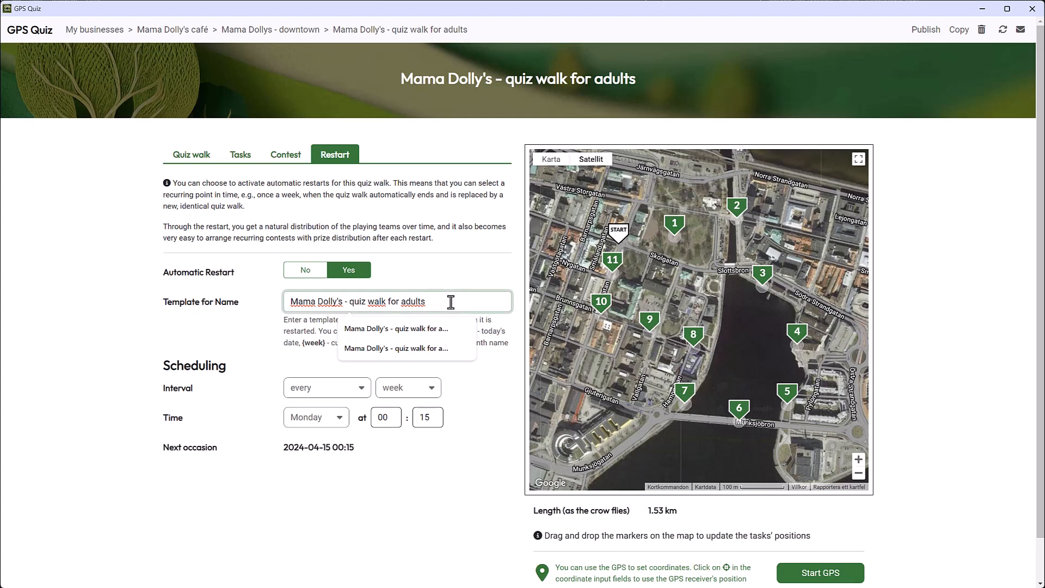
{"action": "type", "text": "week"}
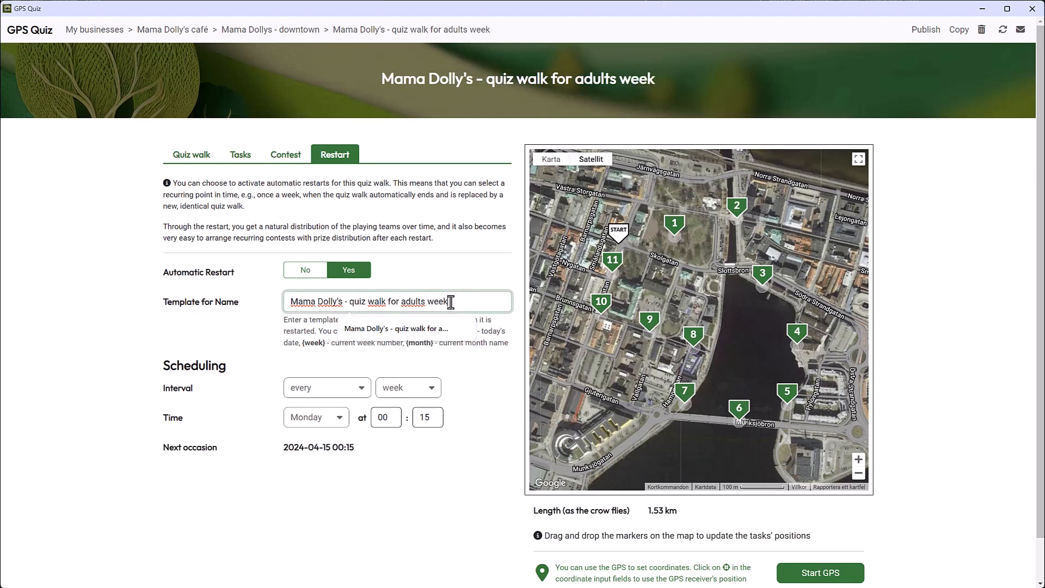
{"action": "type", "text": " {week}"}
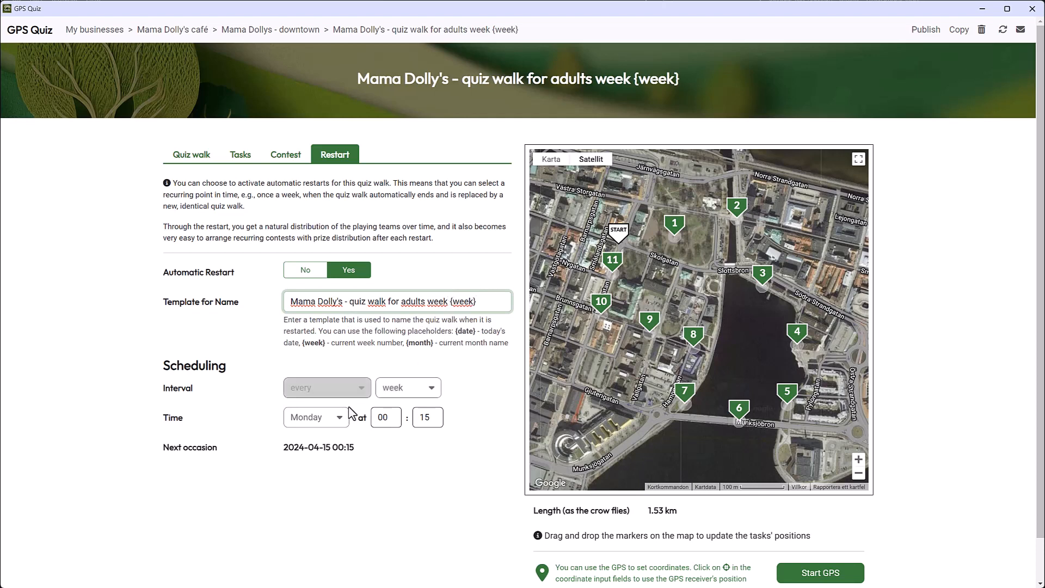
{"action": "left_click", "coordinate": [327, 427]}
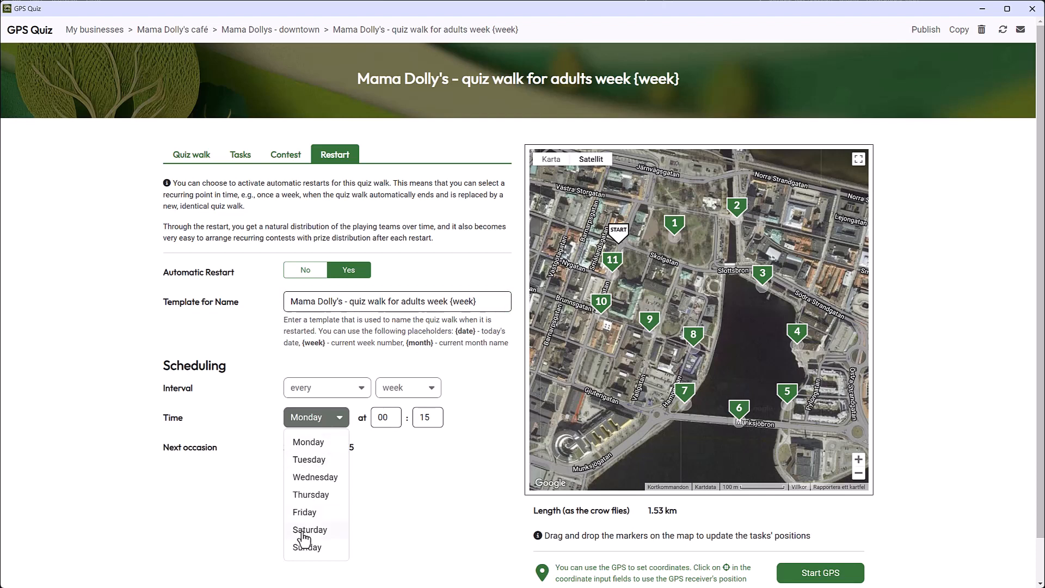
{"action": "left_click", "coordinate": [302, 531]}
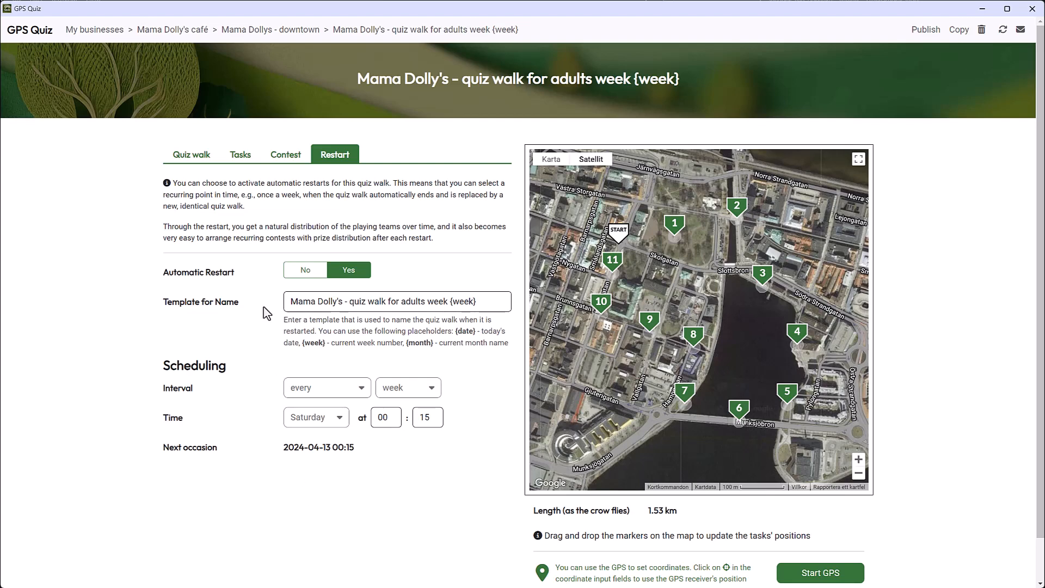
Check the quiz walk's name setting, publish the adult quiz walk, and return to the downtown location.
{"action": "left_click", "coordinate": [194, 158]}
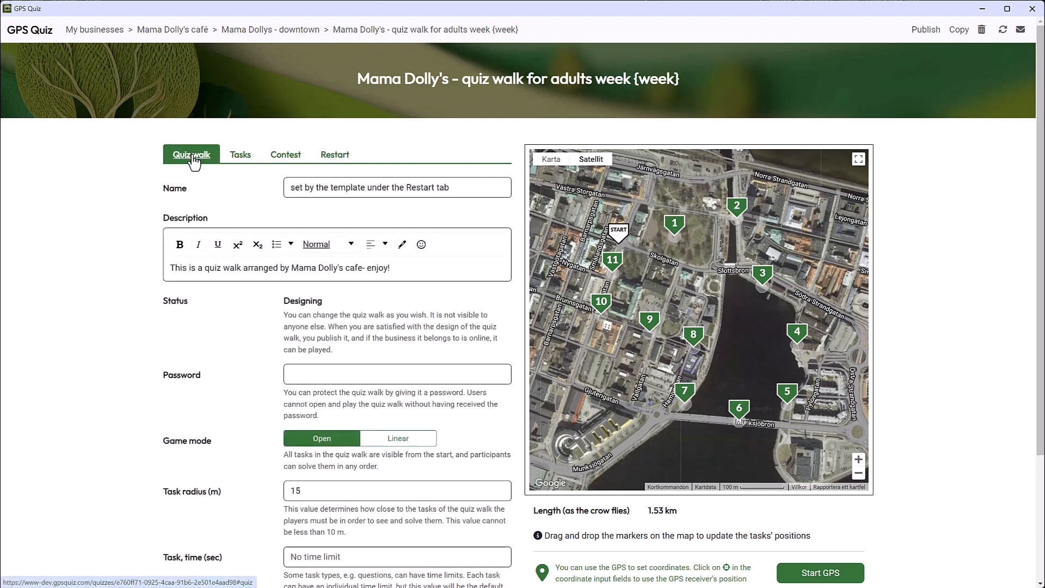
{"action": "left_click", "coordinate": [475, 189]}
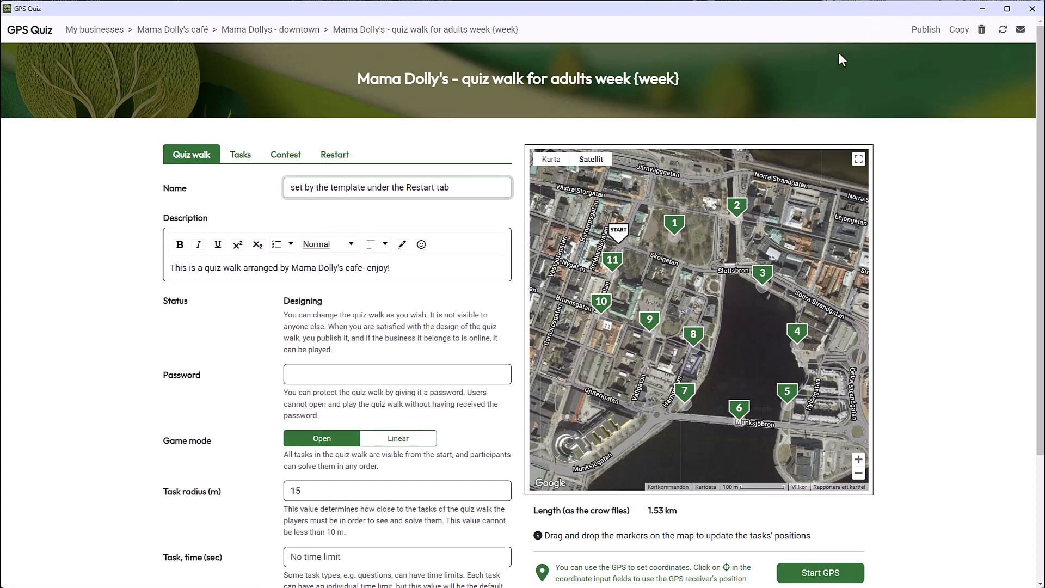
{"action": "left_click", "coordinate": [925, 31]}
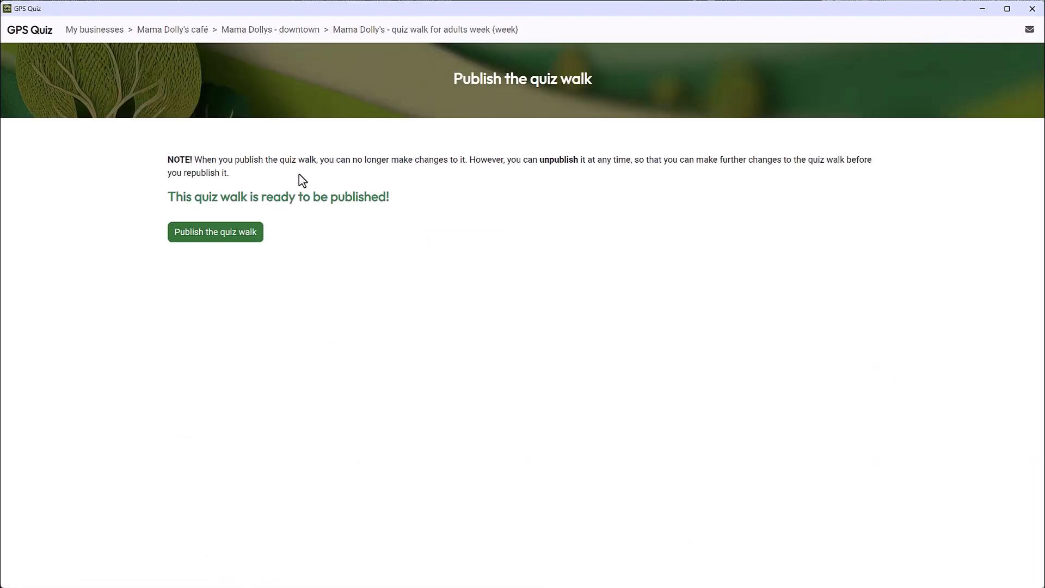
{"action": "left_click", "coordinate": [226, 237]}
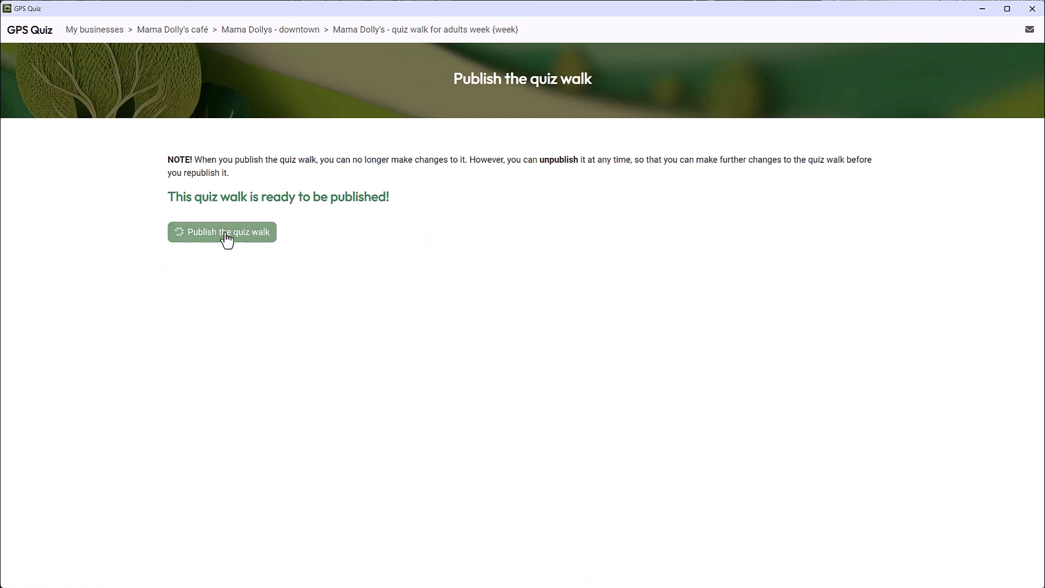
{"action": "left_click", "coordinate": [280, 34]}
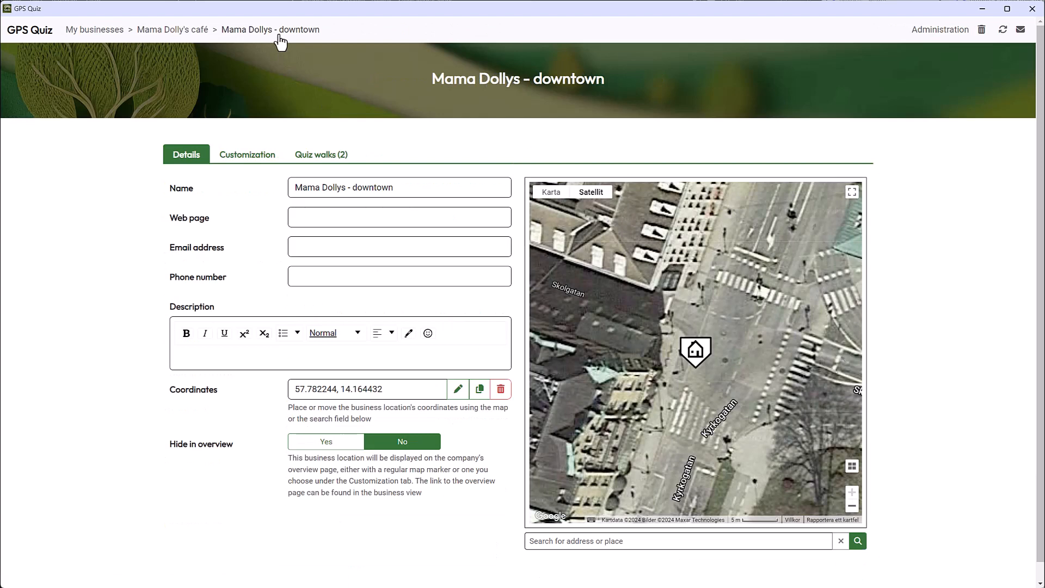
Open the quiz walk "Mama Dolly's - quiz walk for children" from the downtown location and publish it.
{"action": "left_click", "coordinate": [325, 158]}
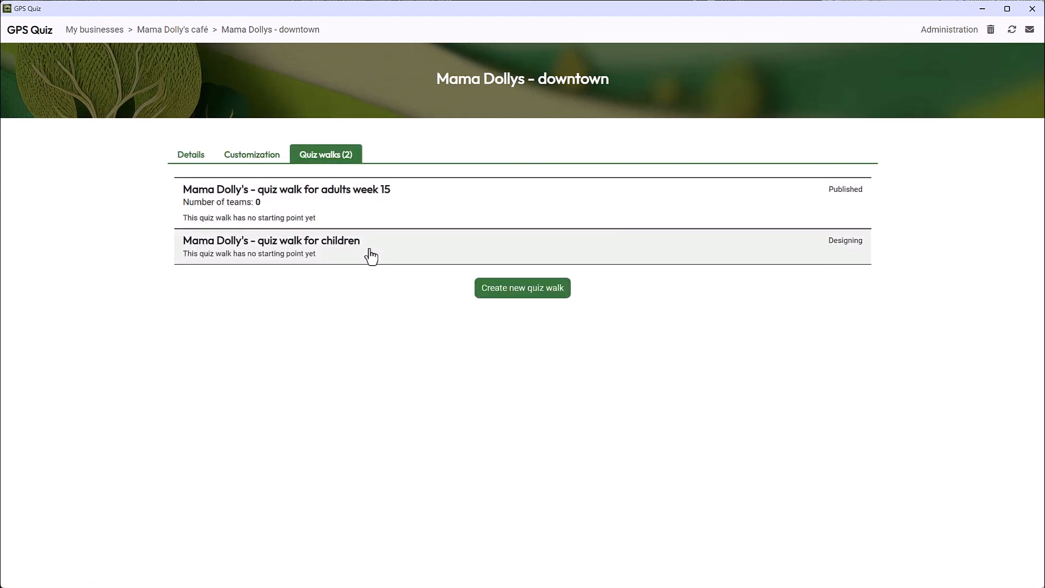
{"action": "left_click", "coordinate": [371, 256]}
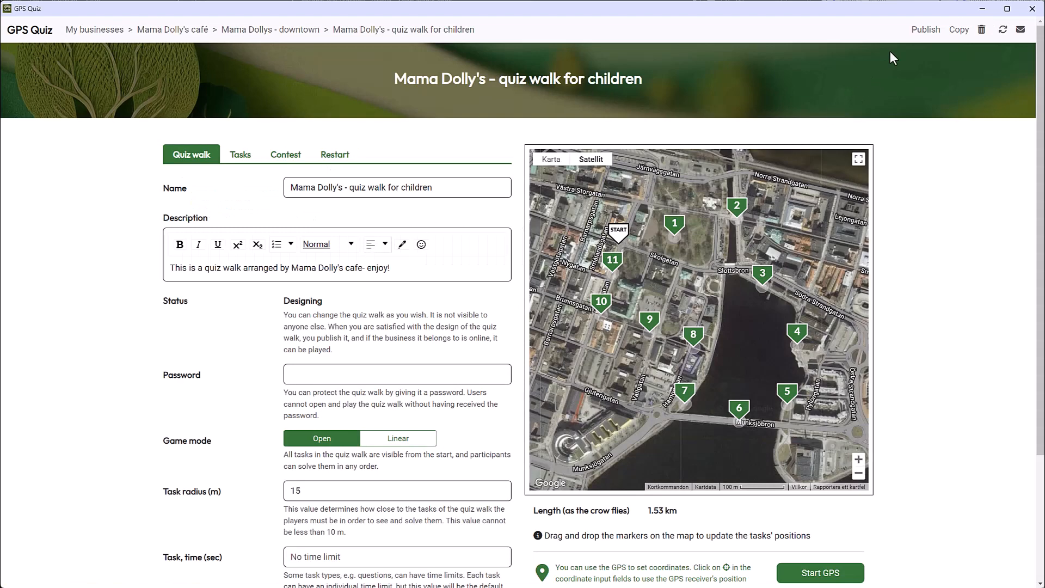
{"action": "left_click", "coordinate": [926, 30]}
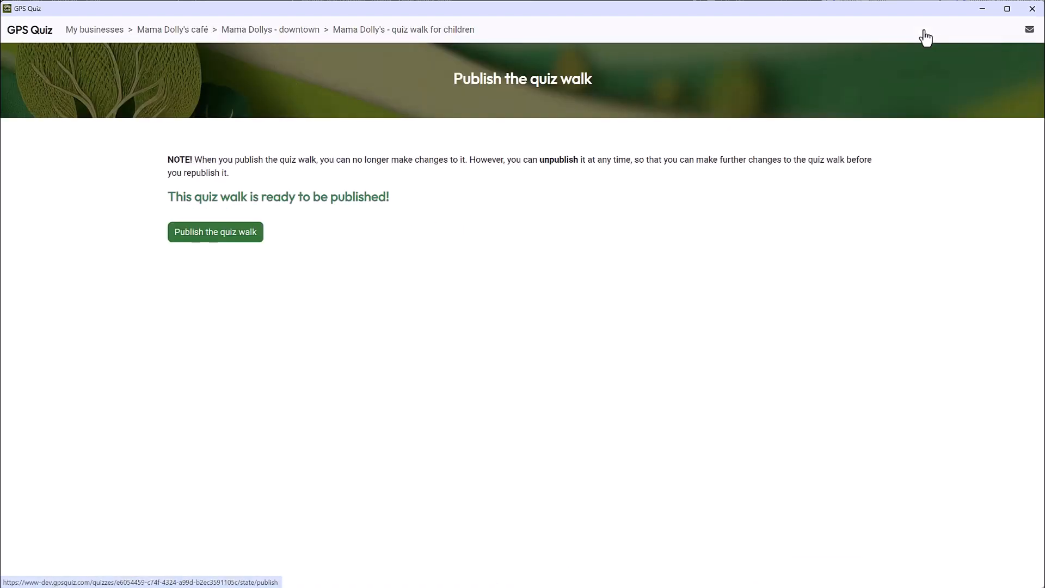
{"action": "left_click", "coordinate": [206, 239]}
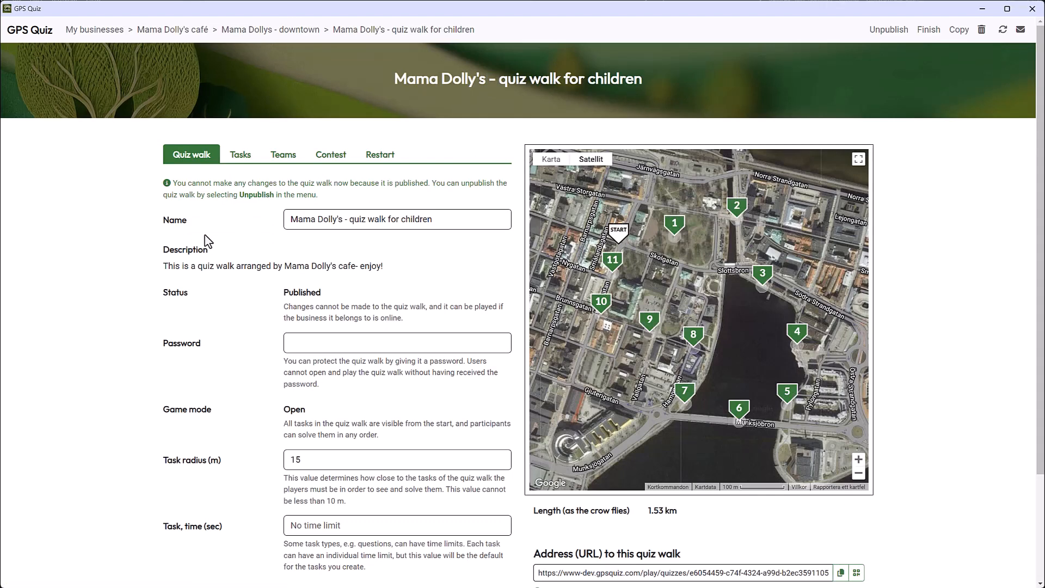
Check the address and QR code option of the published adult quiz walk for week 15, and view its teams' results.
{"action": "scroll", "coordinate": [637, 502], "scroll_direction": "down", "scroll_amount": 1}
{"action": "scroll", "coordinate": [639, 504], "scroll_direction": "down", "scroll_amount": 1}
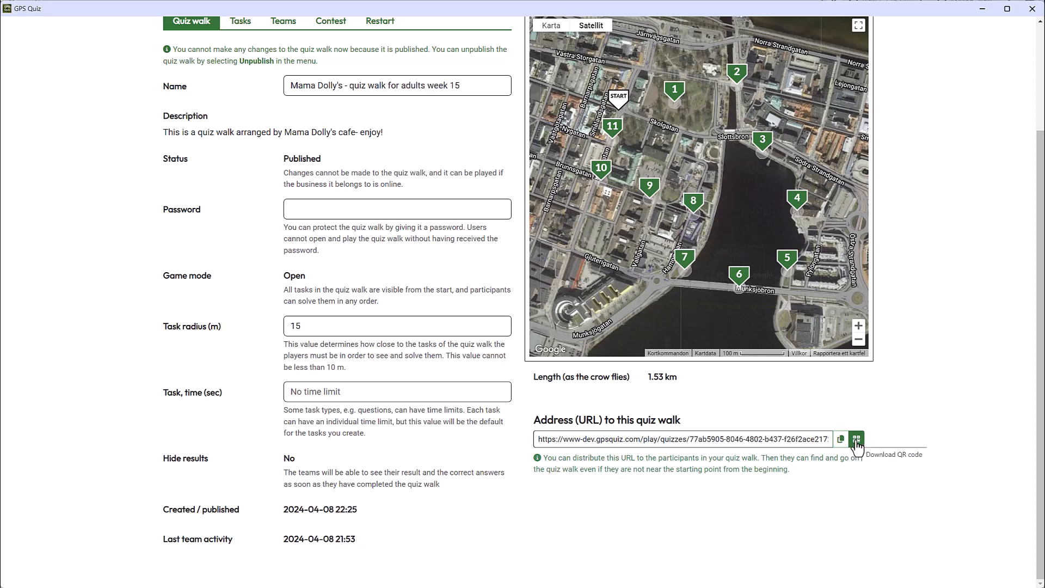
{"action": "scroll", "coordinate": [856, 445], "scroll_direction": "up", "scroll_amount": 3}
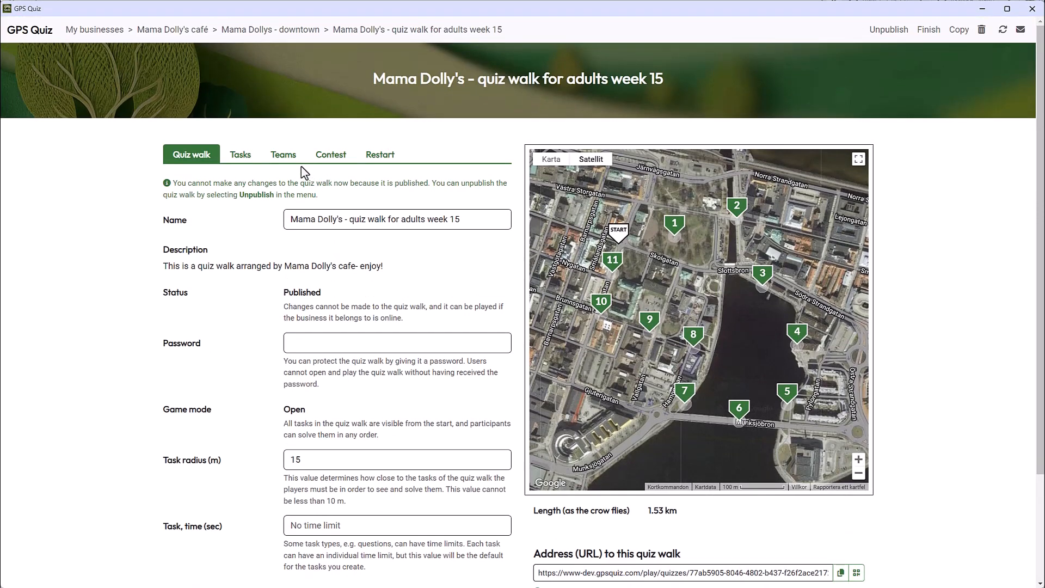
{"action": "left_click", "coordinate": [286, 156]}
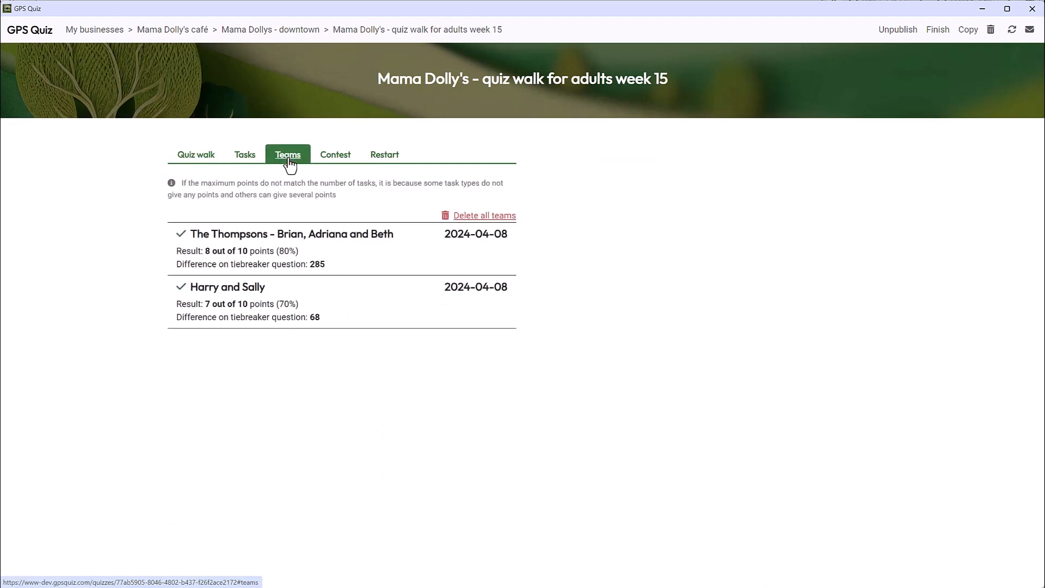